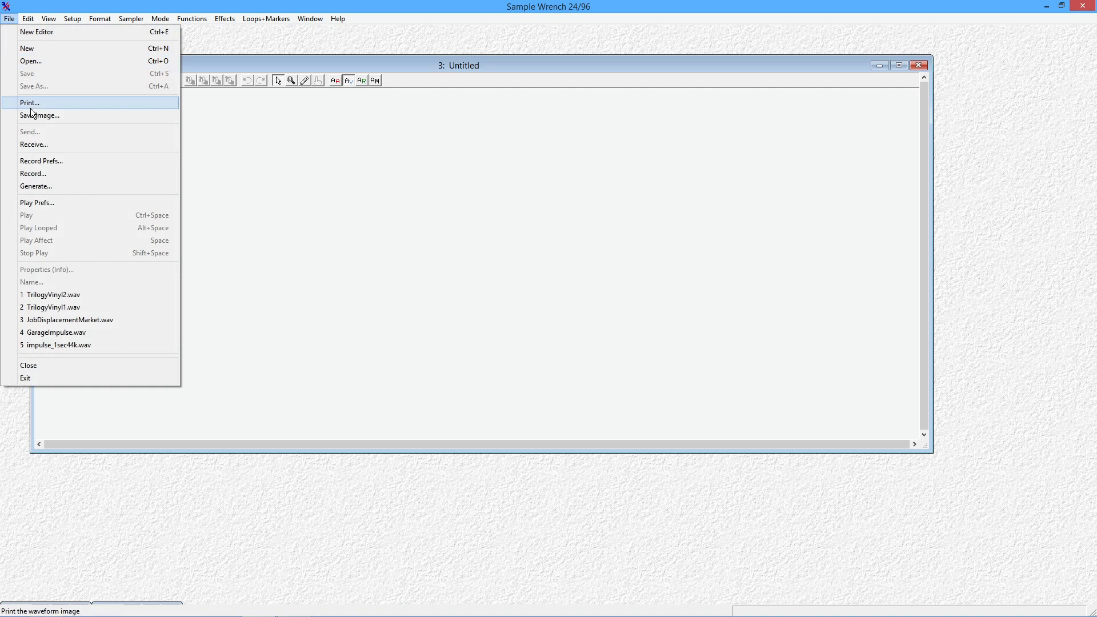
Step: Generate a true square wave with a frequency of 150 Hz and a duration of 1 second at a 44100 Hz sample rate
click(53, 186)
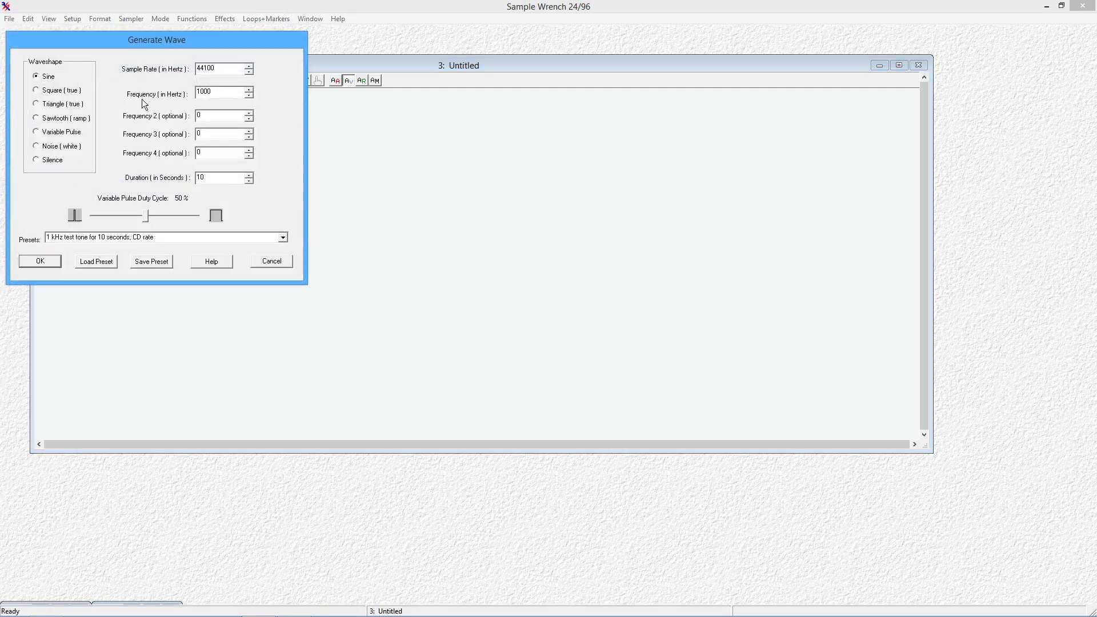
drag(141, 39, 251, 108)
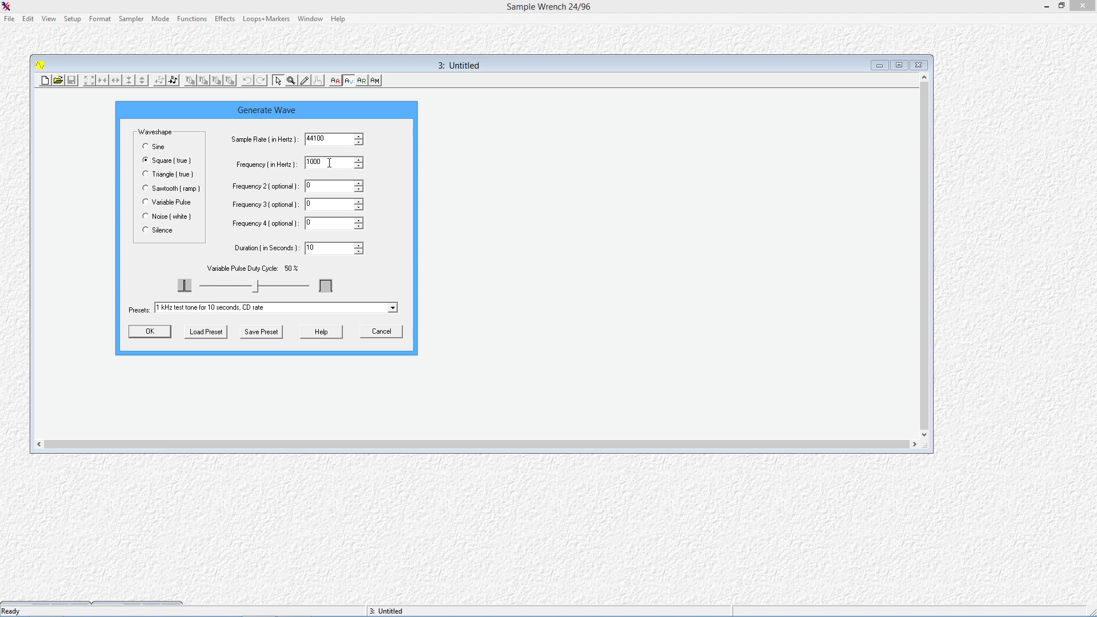
click(328, 163)
drag(329, 162, 312, 163)
text(50)
click(321, 247)
key(BackSpace)
click(150, 331)
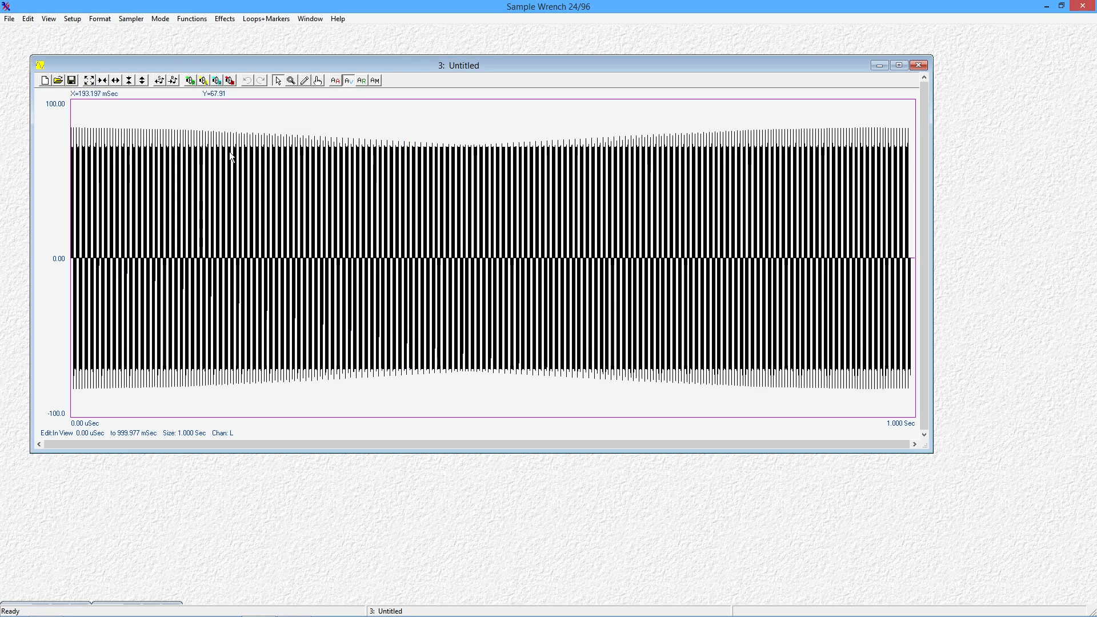
Step: Examine the square wave's edges close up near 500 ms and 250 ms, and play the full wave
click(103, 80)
click(104, 80)
click(104, 80)
click(104, 80)
click(104, 80)
click(104, 80)
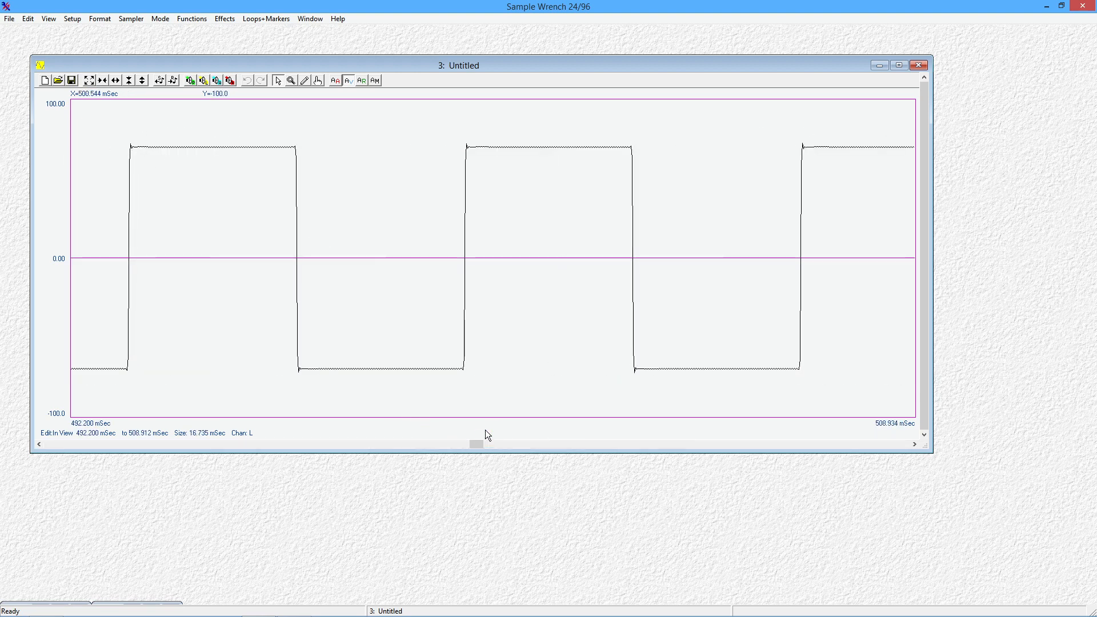
drag(477, 444, 273, 438)
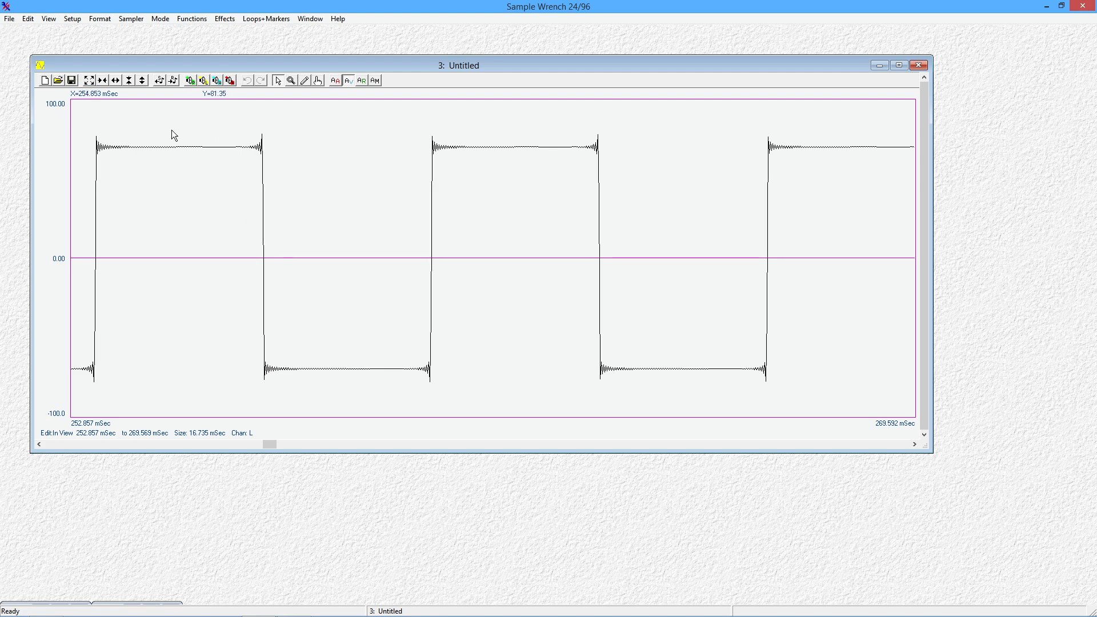
click(90, 84)
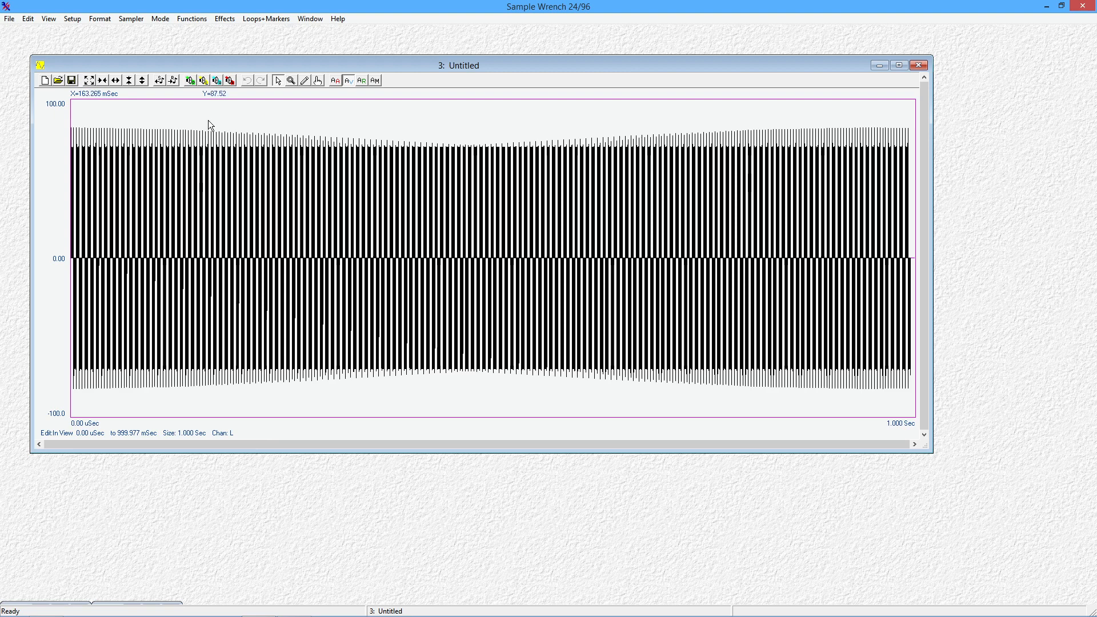
key(space)
Step: Integrate the square wave and inspect a single spike of the result close up
click(225, 19)
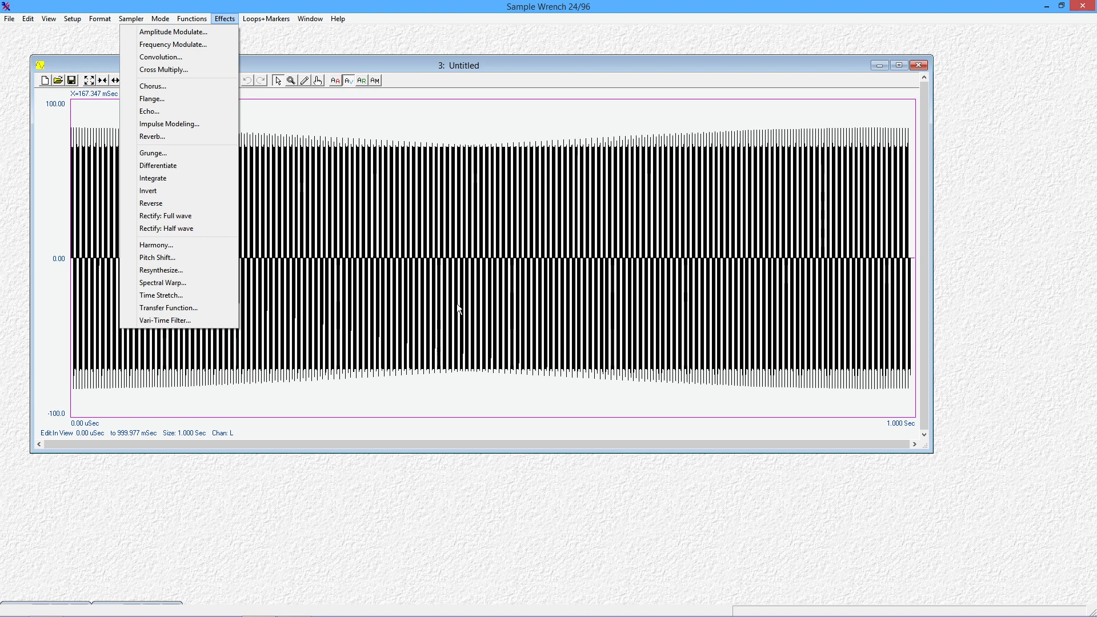
click(194, 181)
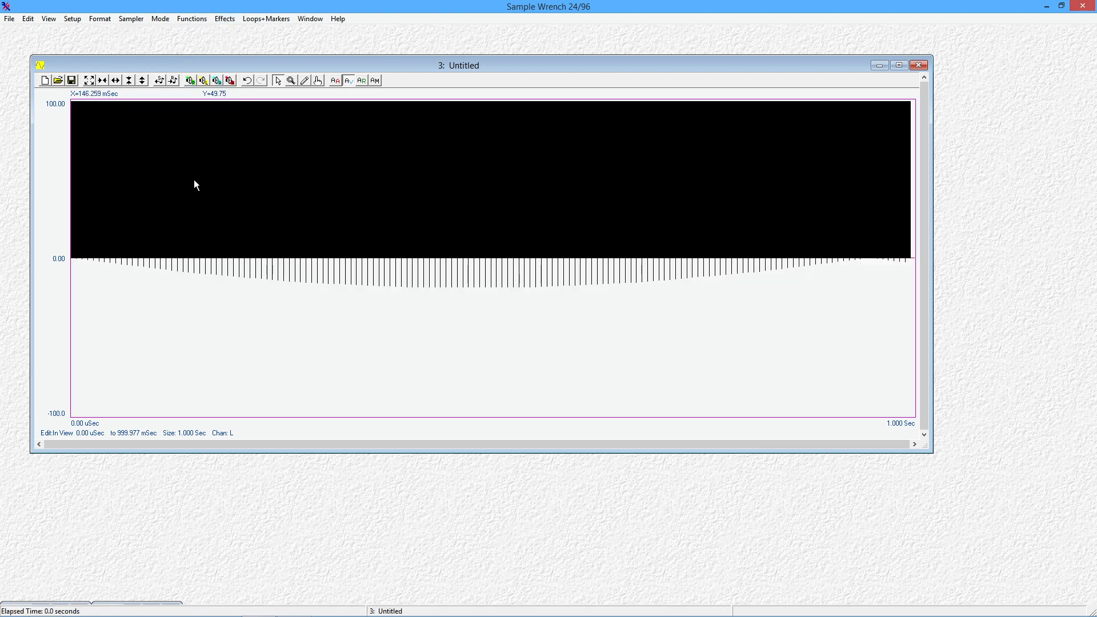
click(102, 81)
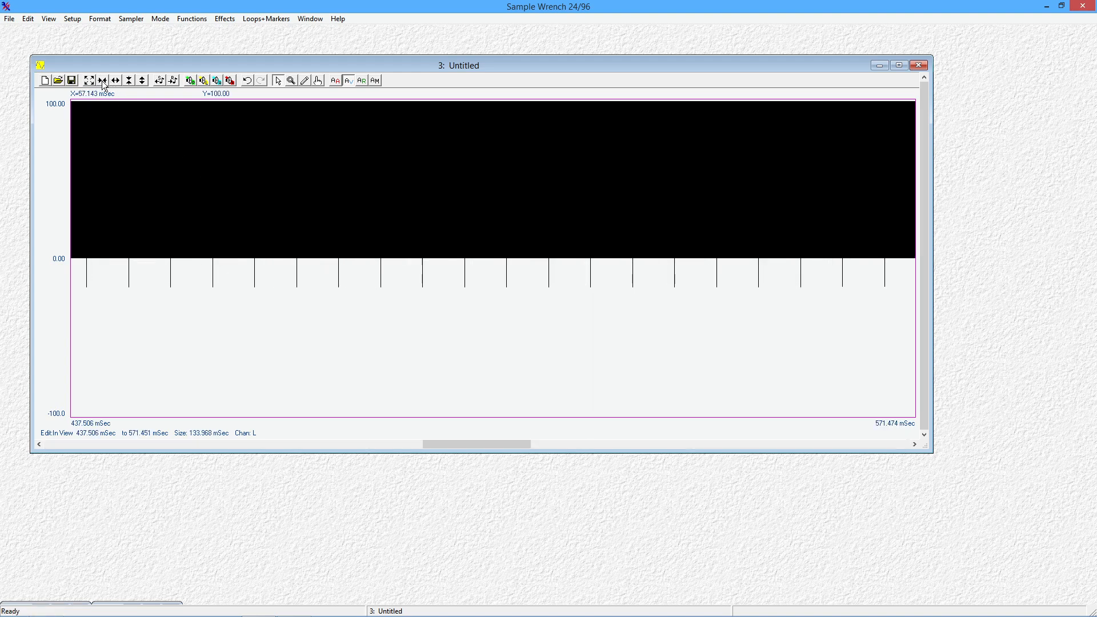
click(102, 81)
click(102, 81)
click(101, 81)
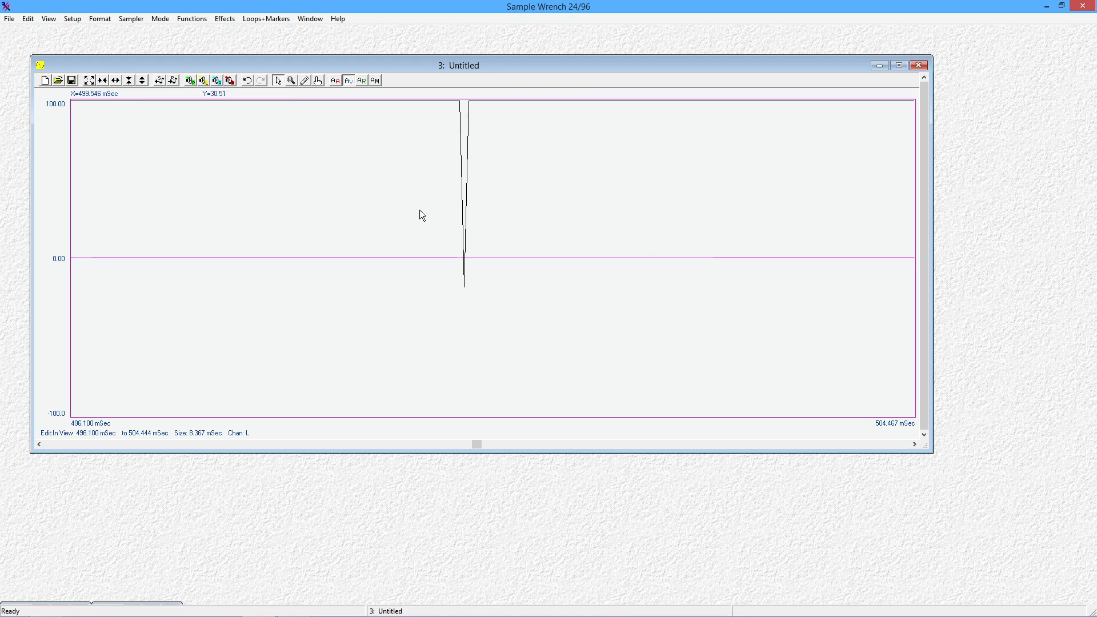
click(90, 81)
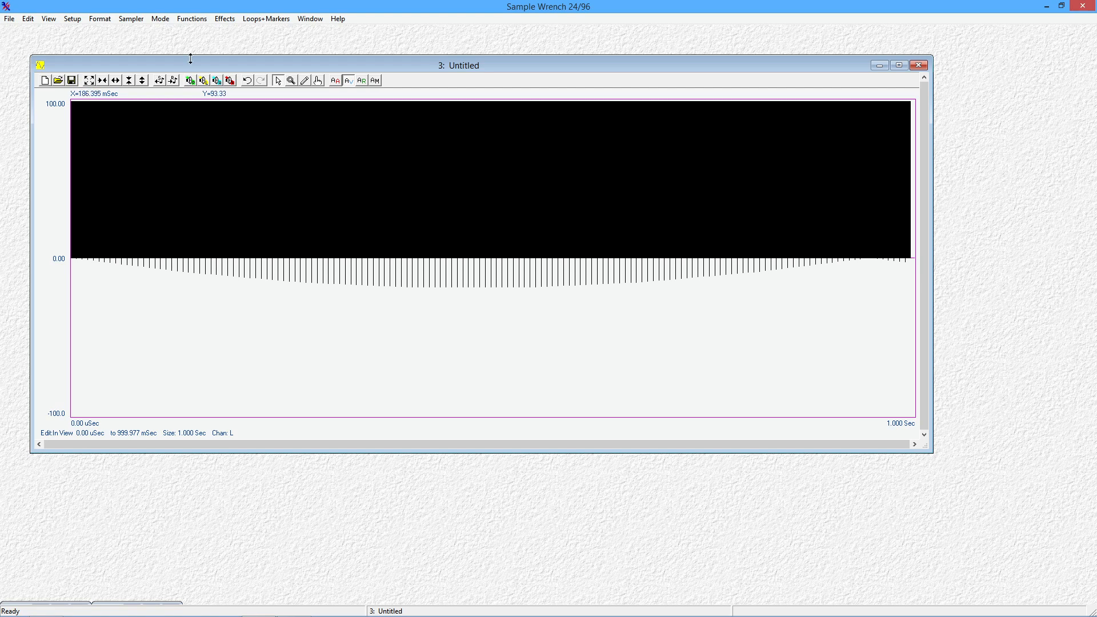
Step: Maximize the integrated wave to full scale and inspect its shape close up, including at the beginning of the sample
click(192, 19)
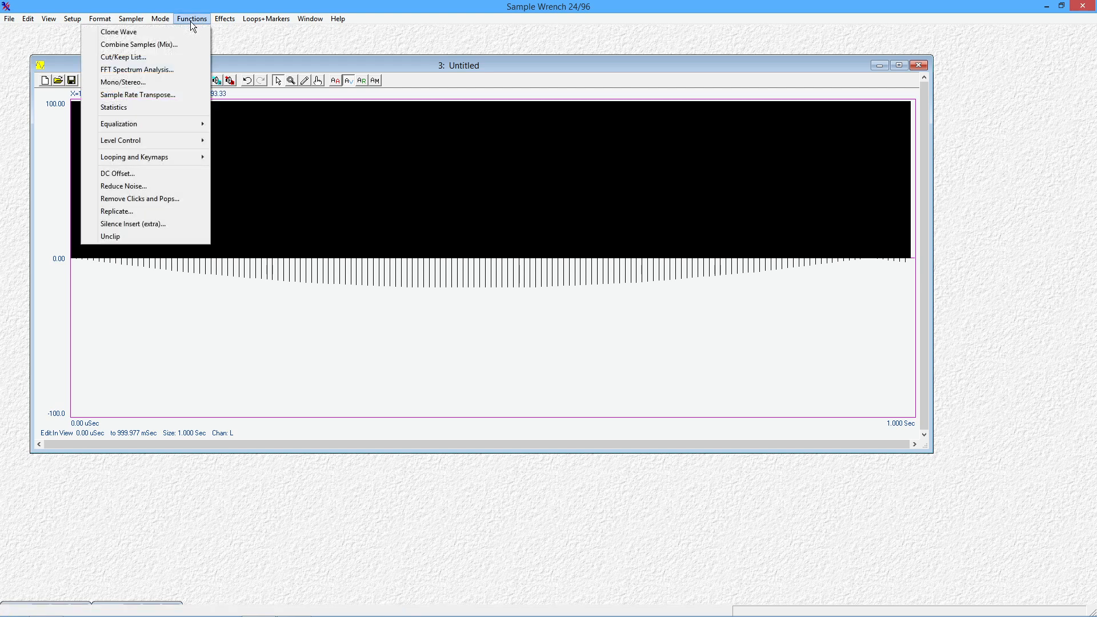
mouse_move(192, 139)
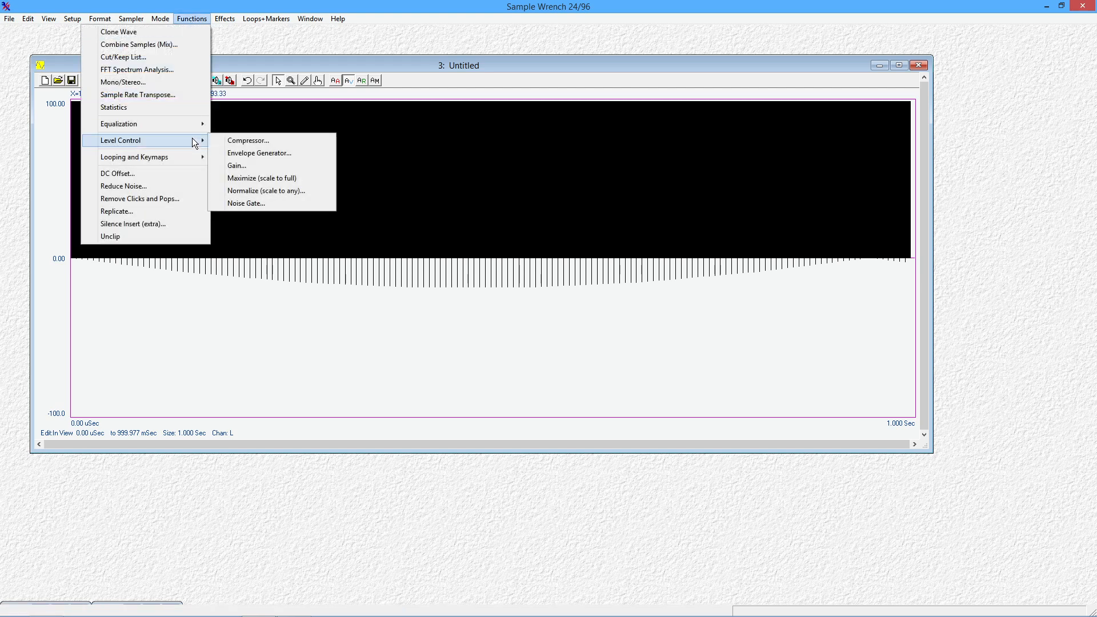
click(257, 184)
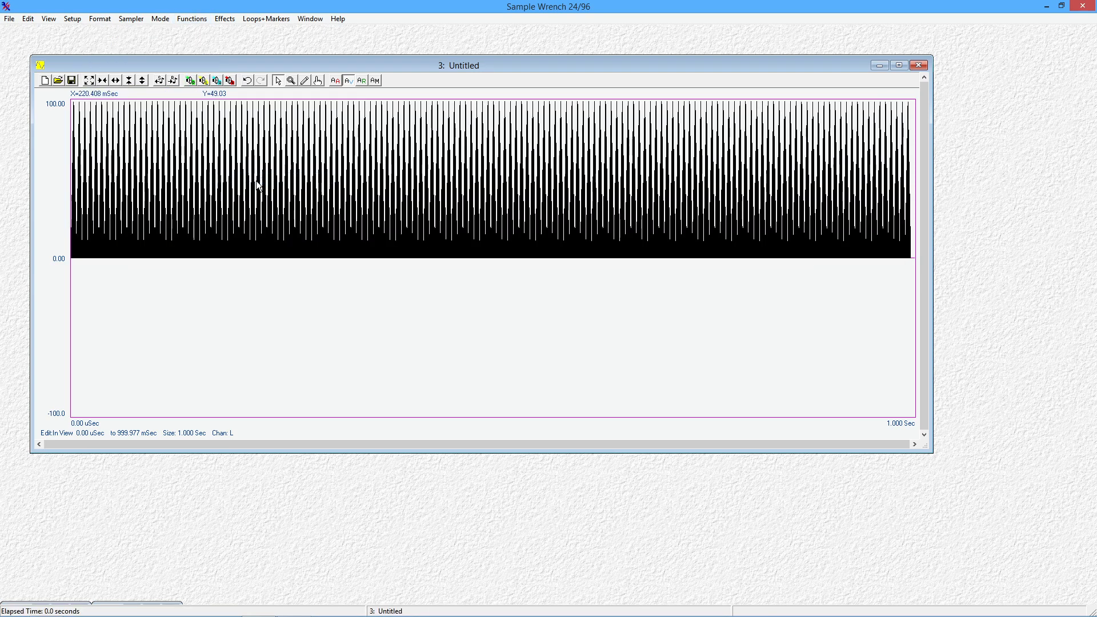
click(102, 81)
click(102, 81)
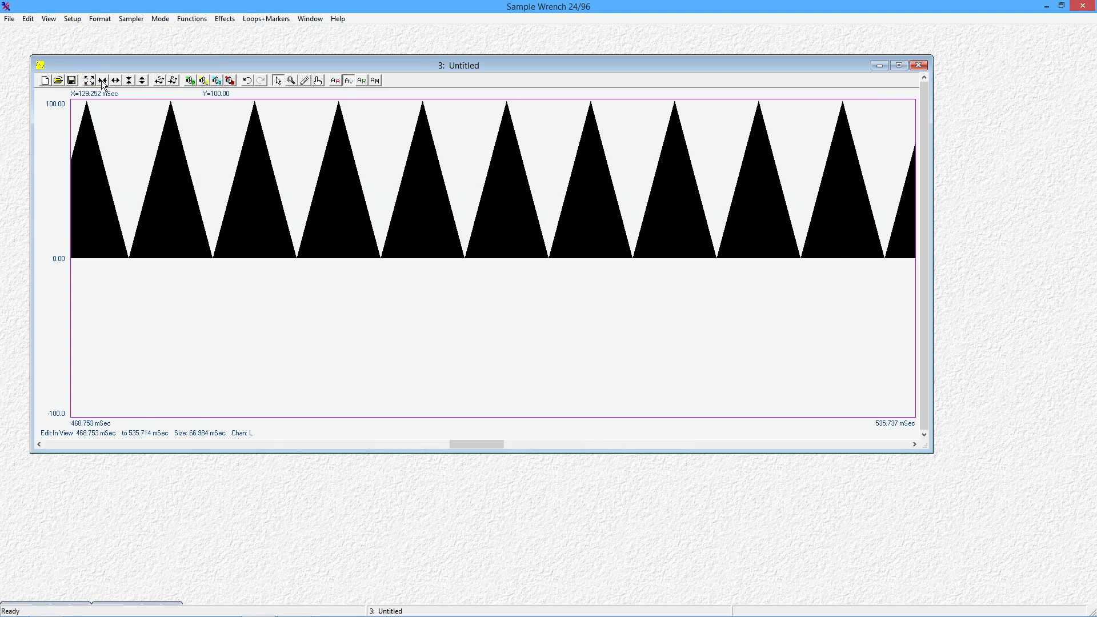
click(102, 81)
click(102, 81)
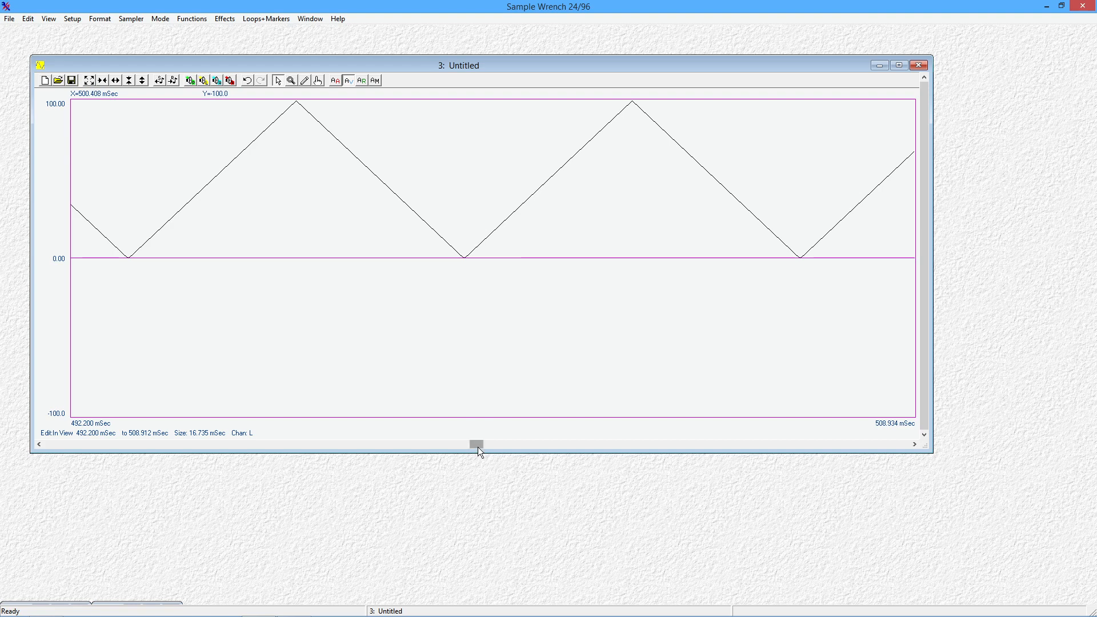
drag(477, 445, 30, 434)
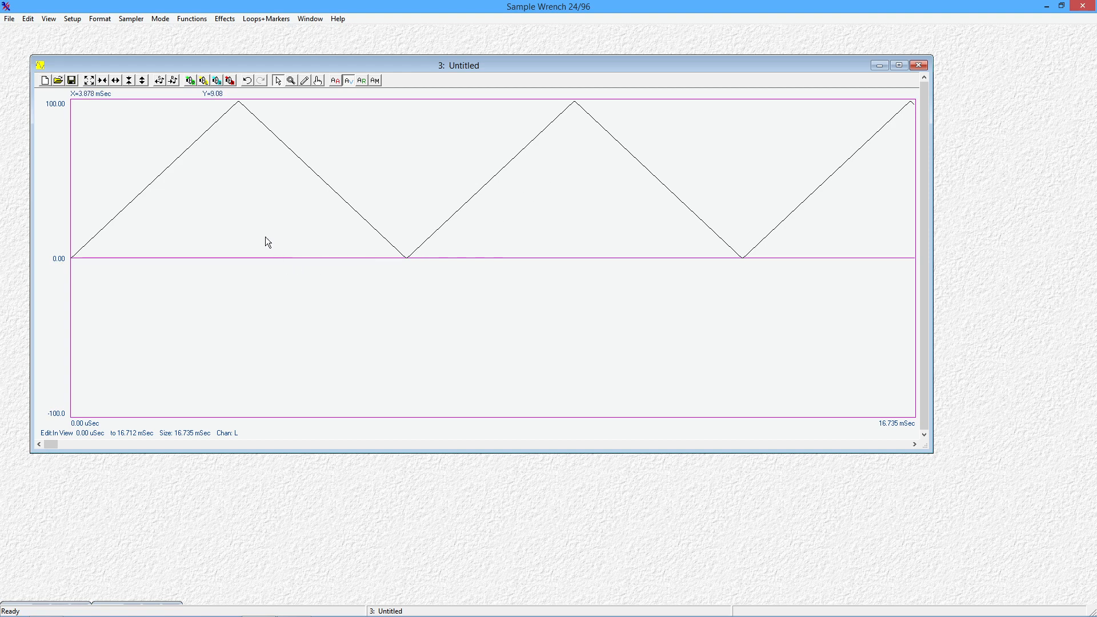
click(103, 81)
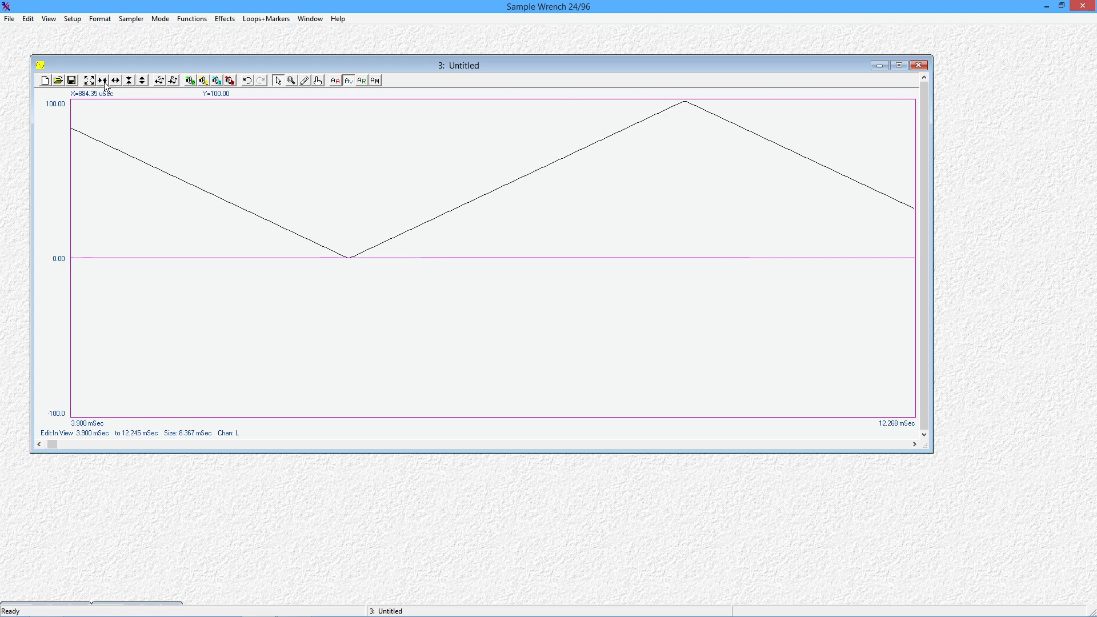
click(88, 81)
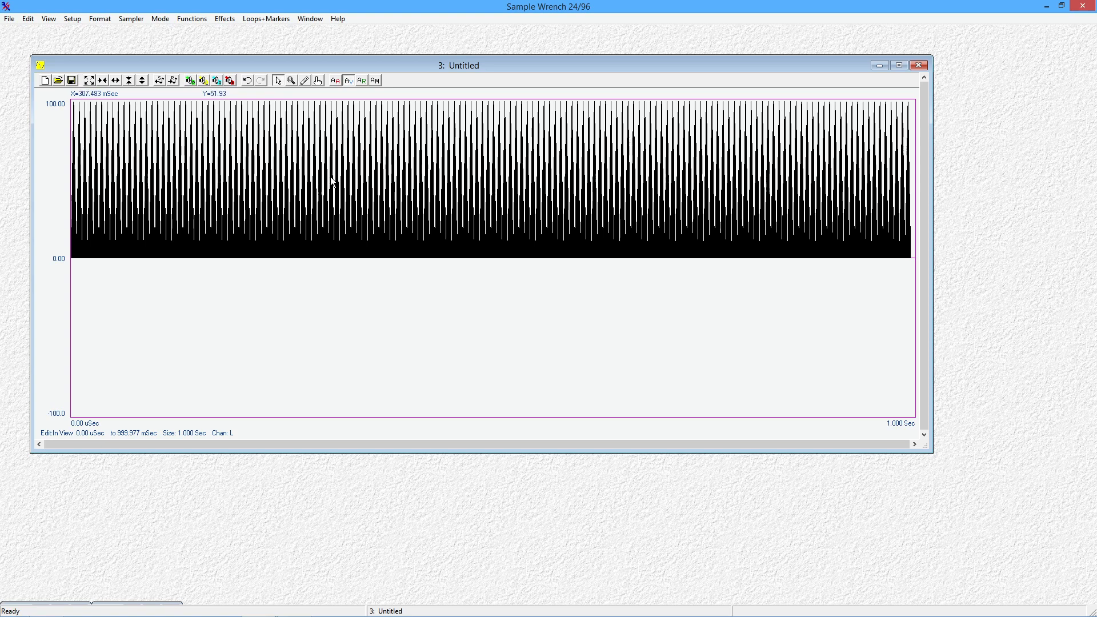
Step: Differentiate the integrated wave and check the result with the amplitude scale magnified
click(223, 21)
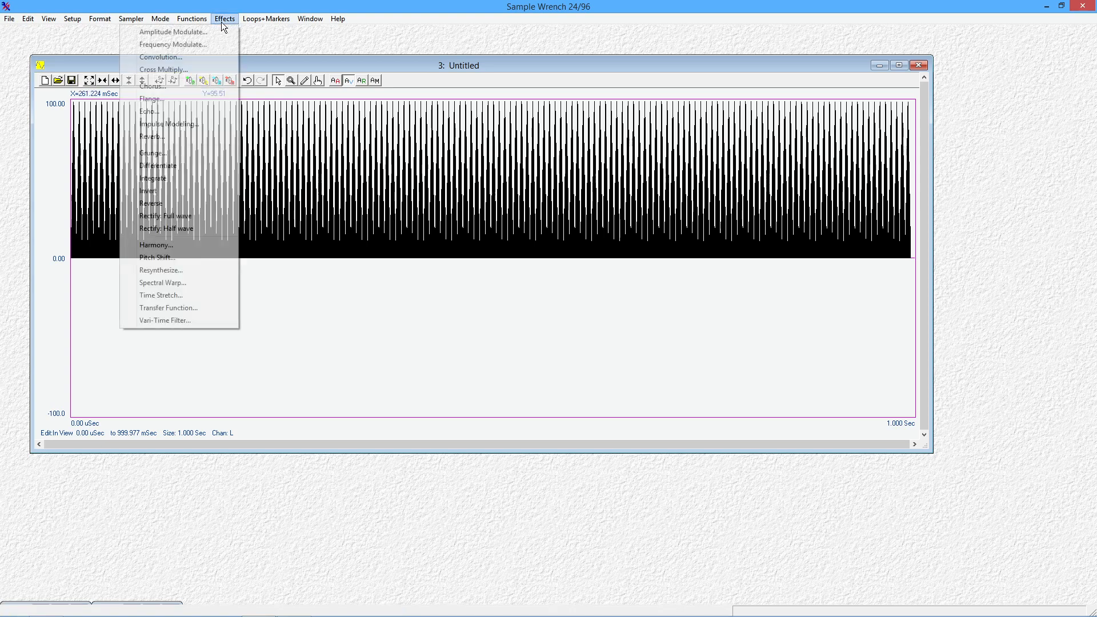
click(203, 170)
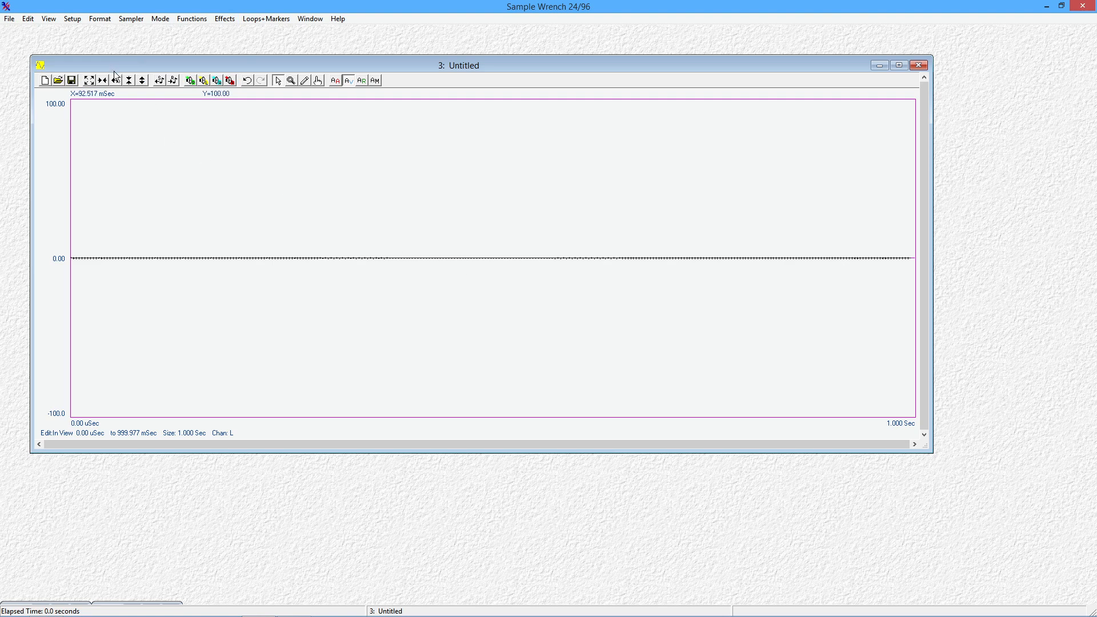
click(129, 81)
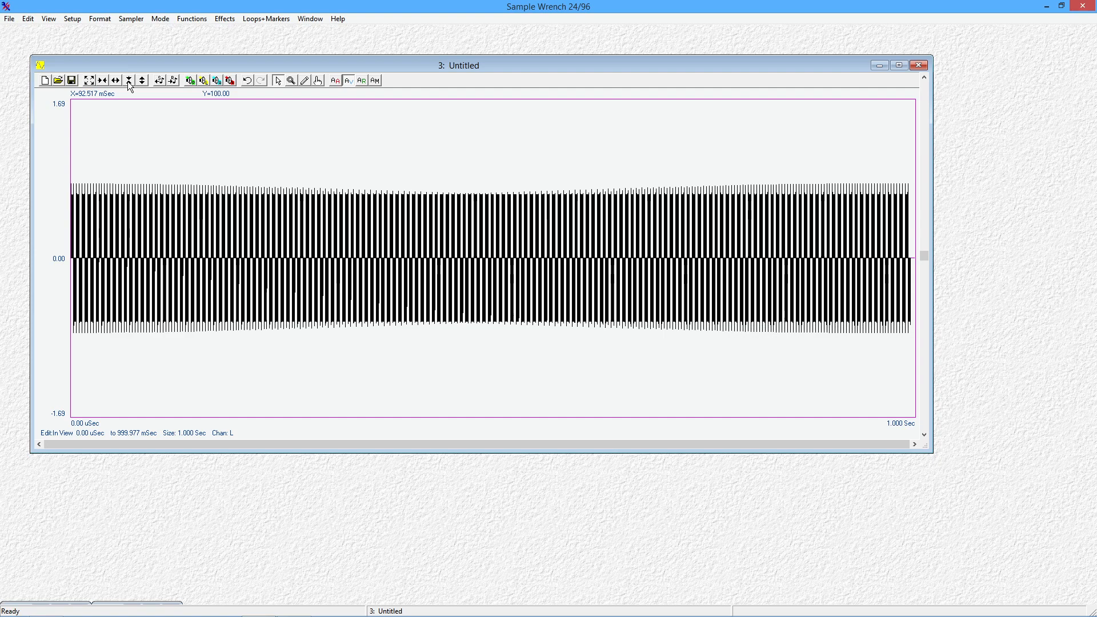
click(89, 80)
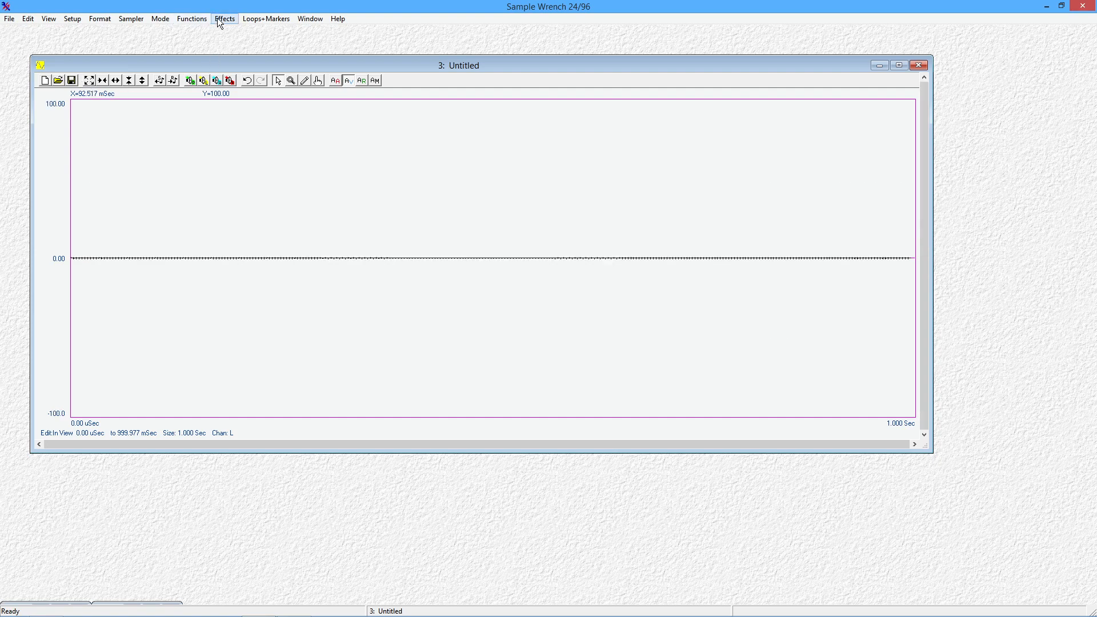
Step: Maximize the differentiated wave's level to full scale
click(194, 18)
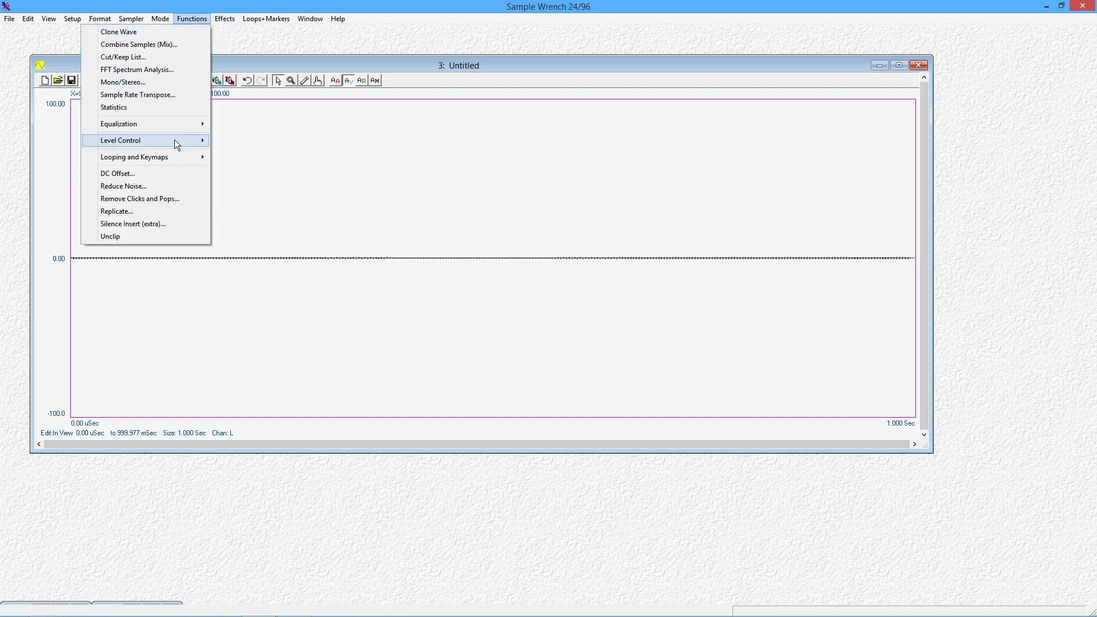
mouse_move(174, 140)
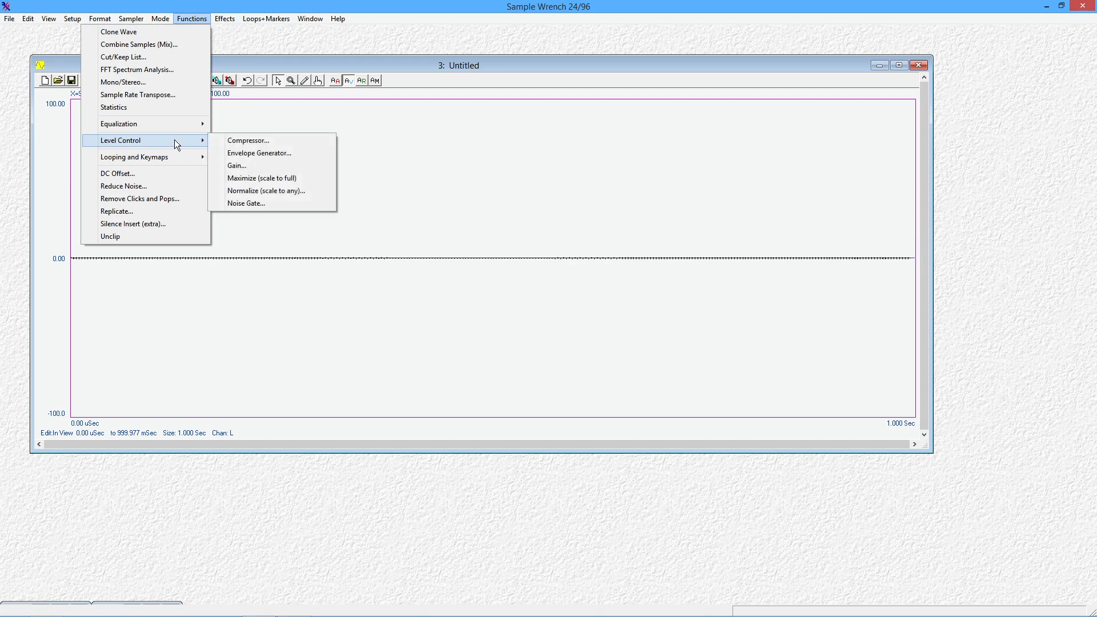
click(254, 179)
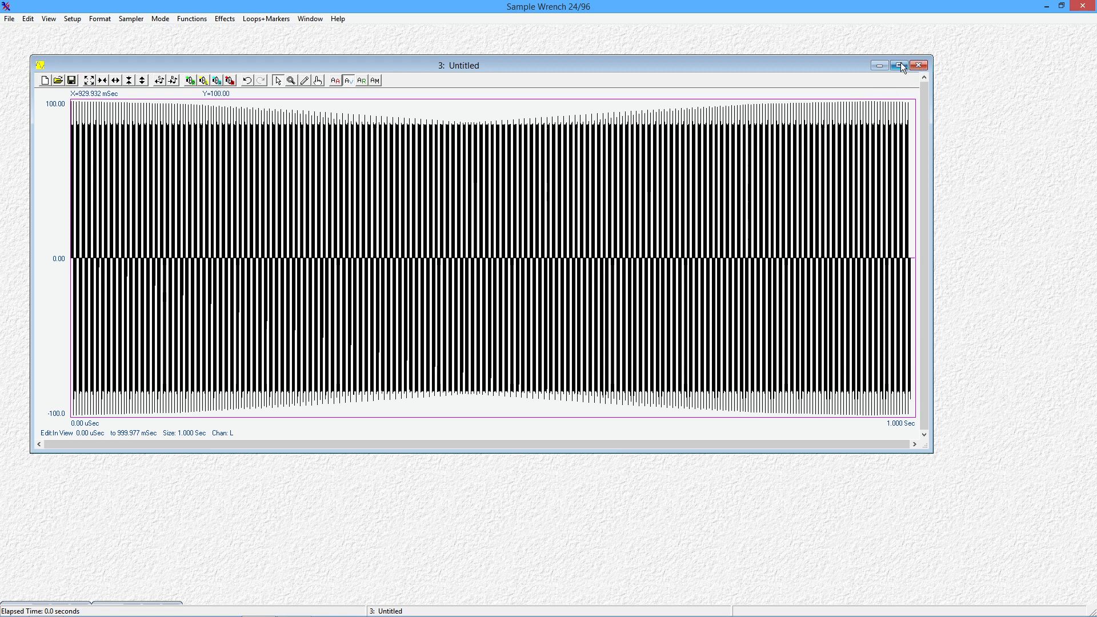
Step: Close the untitled wave without saving, and bring up and play the minimized sound "...In the city of the future"
click(924, 65)
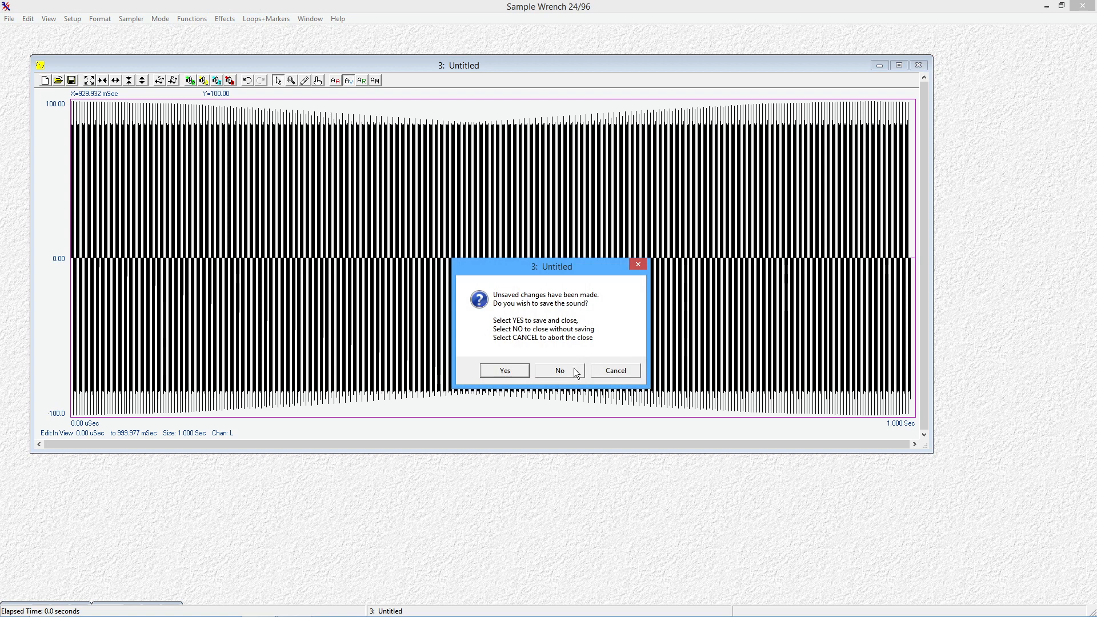
click(558, 372)
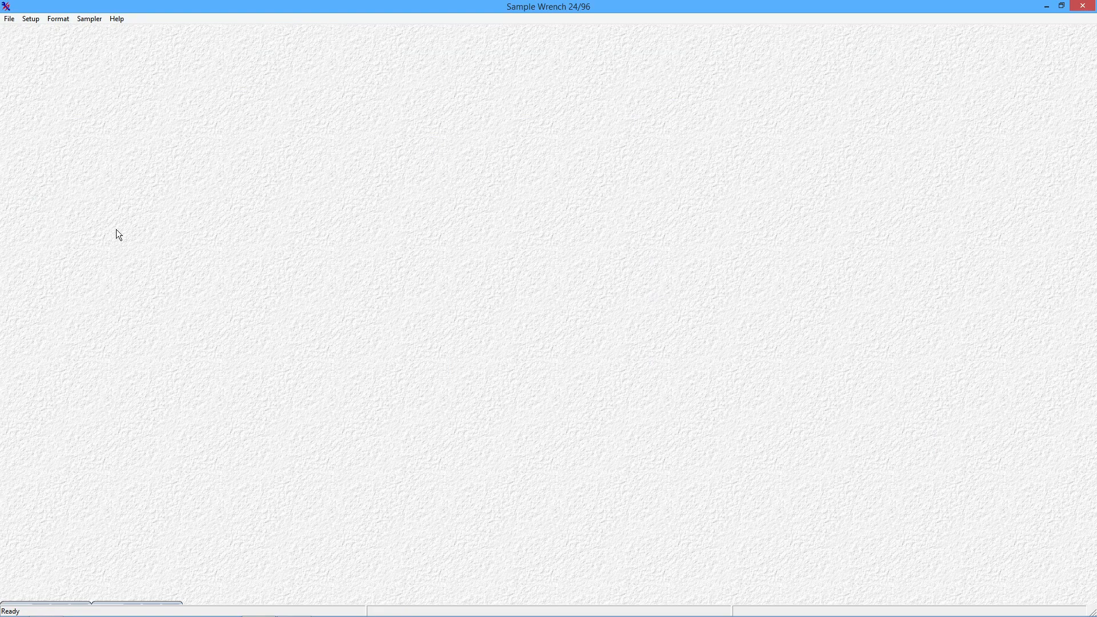
click(149, 603)
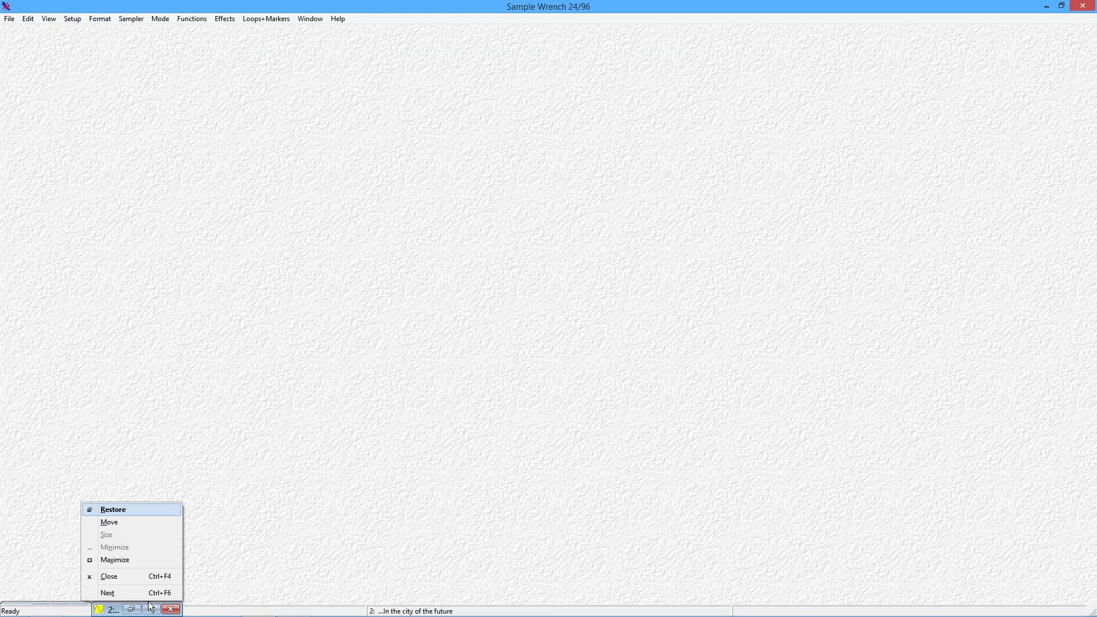
click(127, 509)
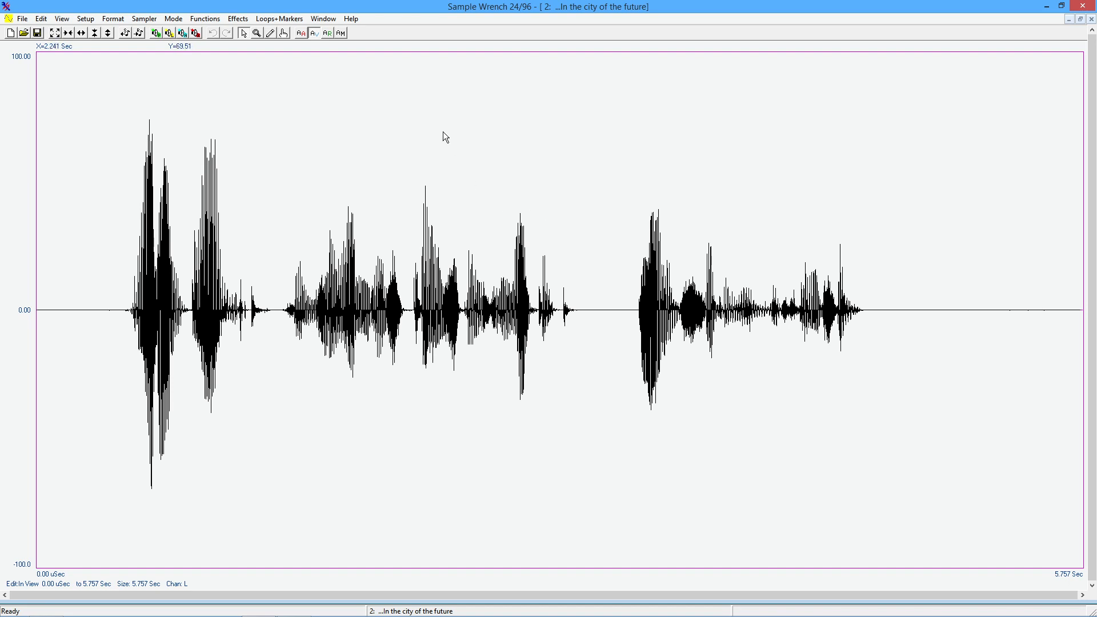
key(space)
Step: Reverse the speech sound and play it with the edit range set to the whole sample
click(239, 19)
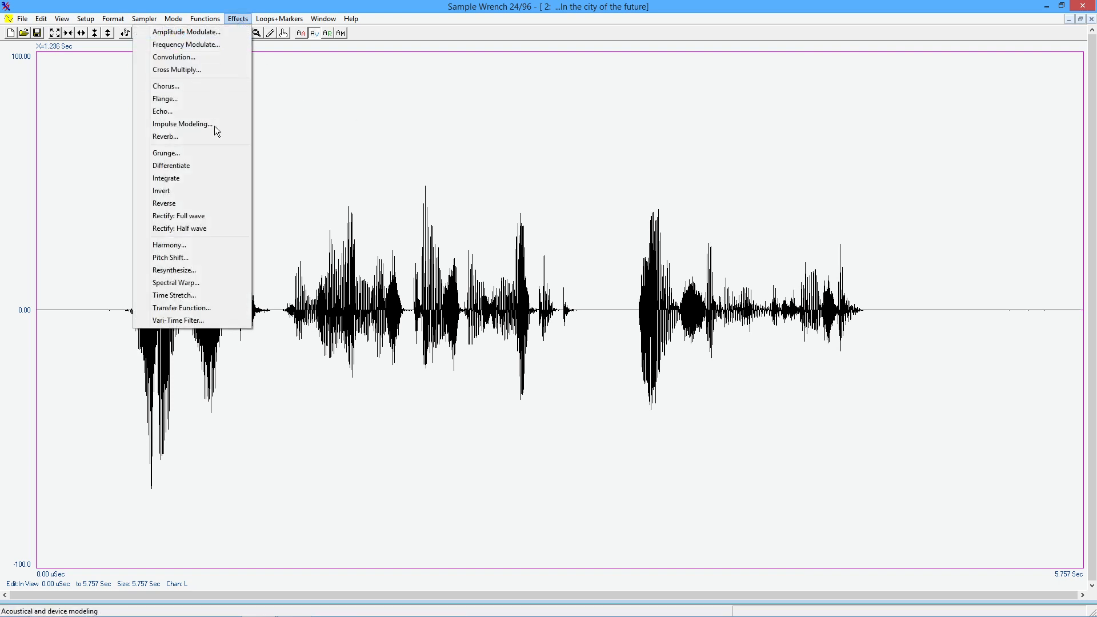
click(215, 204)
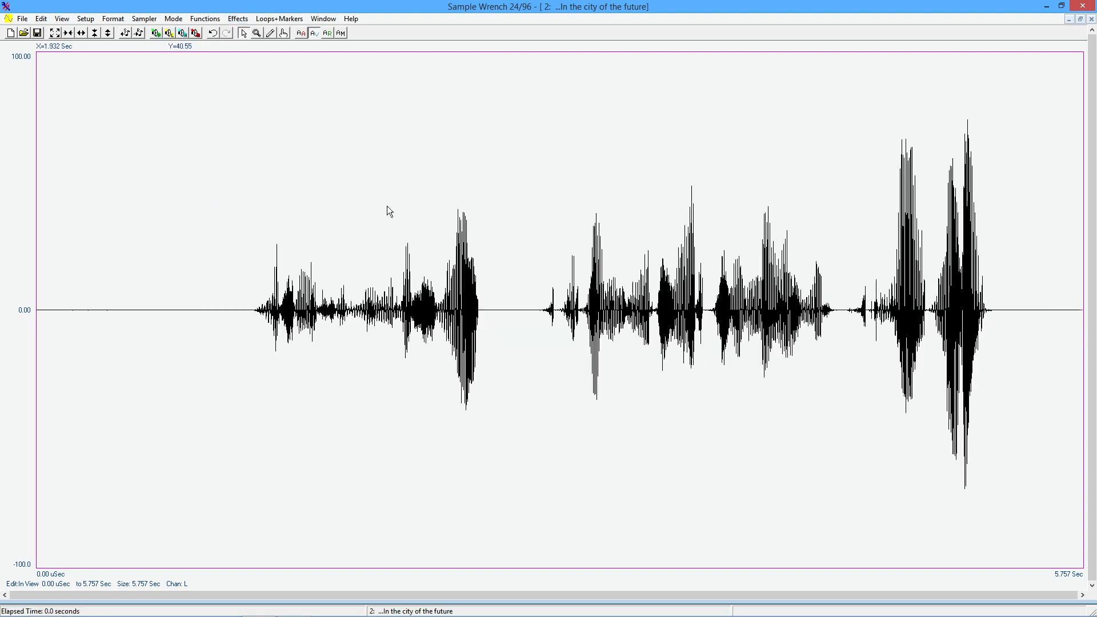
click(303, 34)
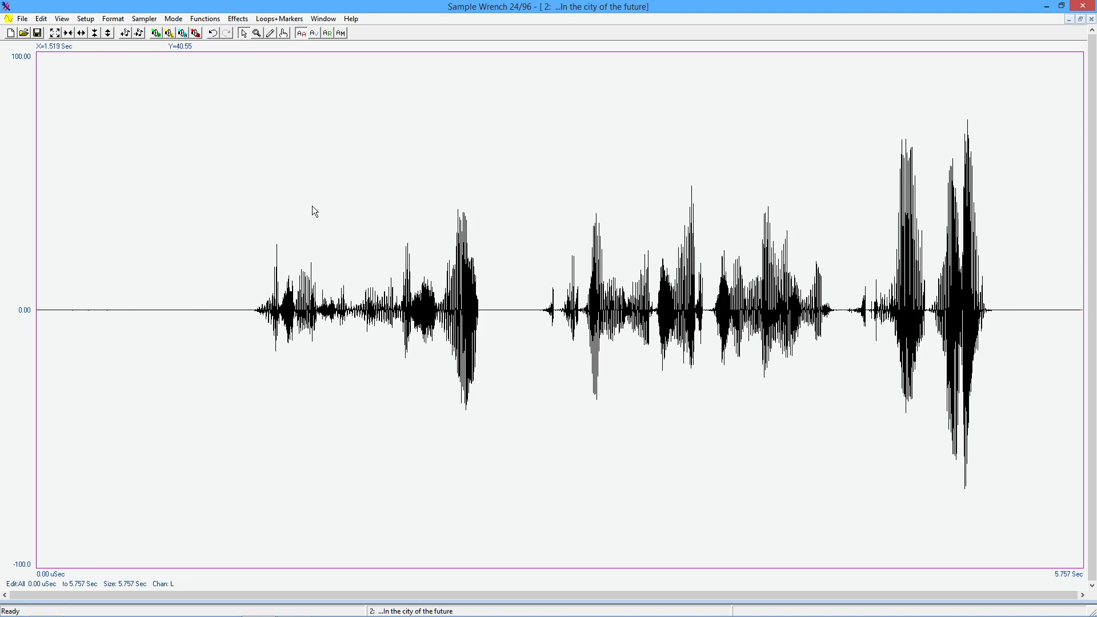
key(space)
Step: Undo the reversal of the speech sound, keeping the pointer tool active
click(286, 33)
click(241, 33)
click(212, 33)
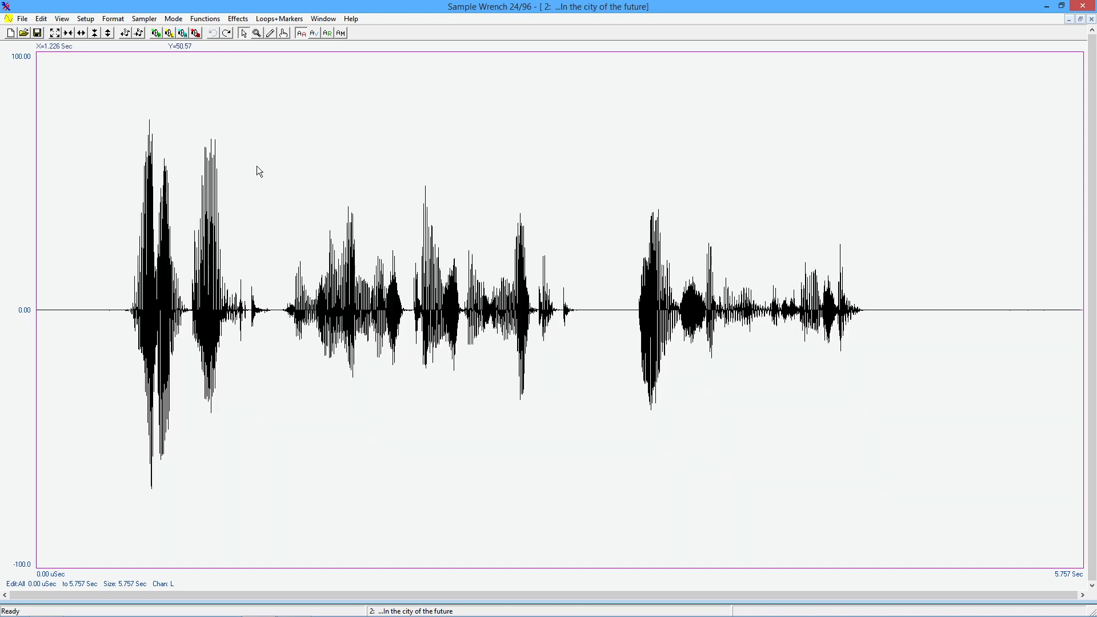
Step: Invert the speech sound's waveform and play the result, finishing with an undo of the inversion
click(239, 19)
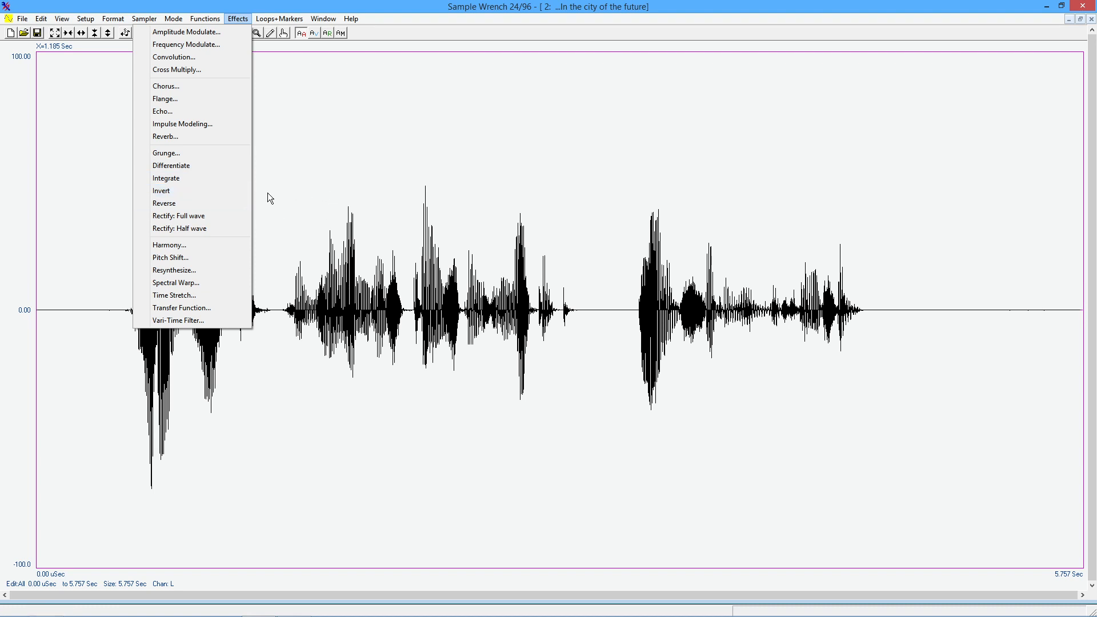
click(308, 198)
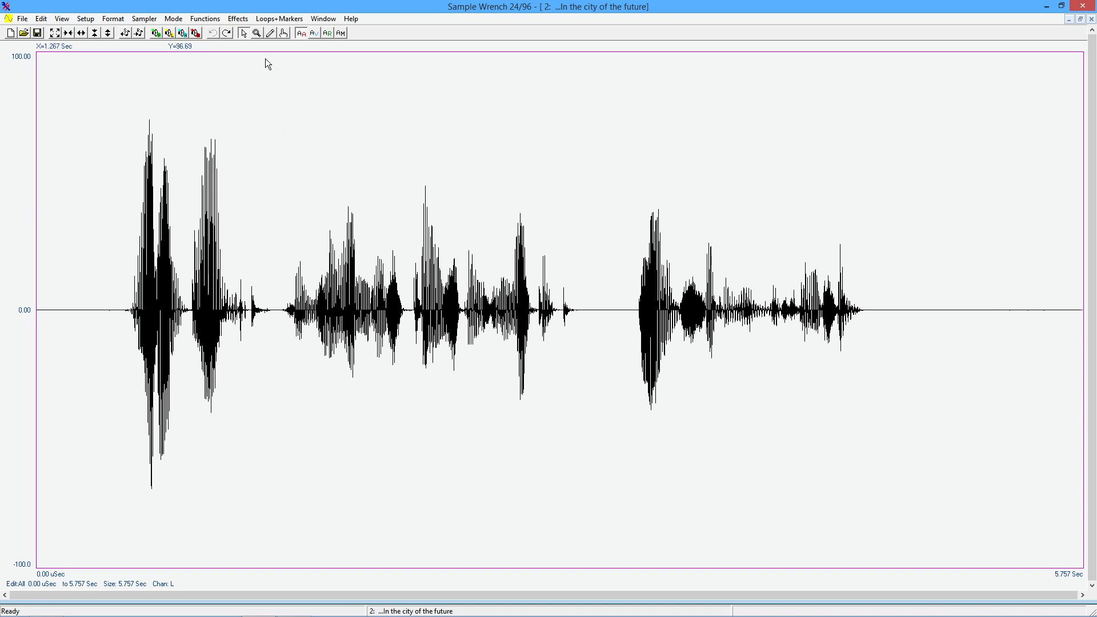
click(239, 19)
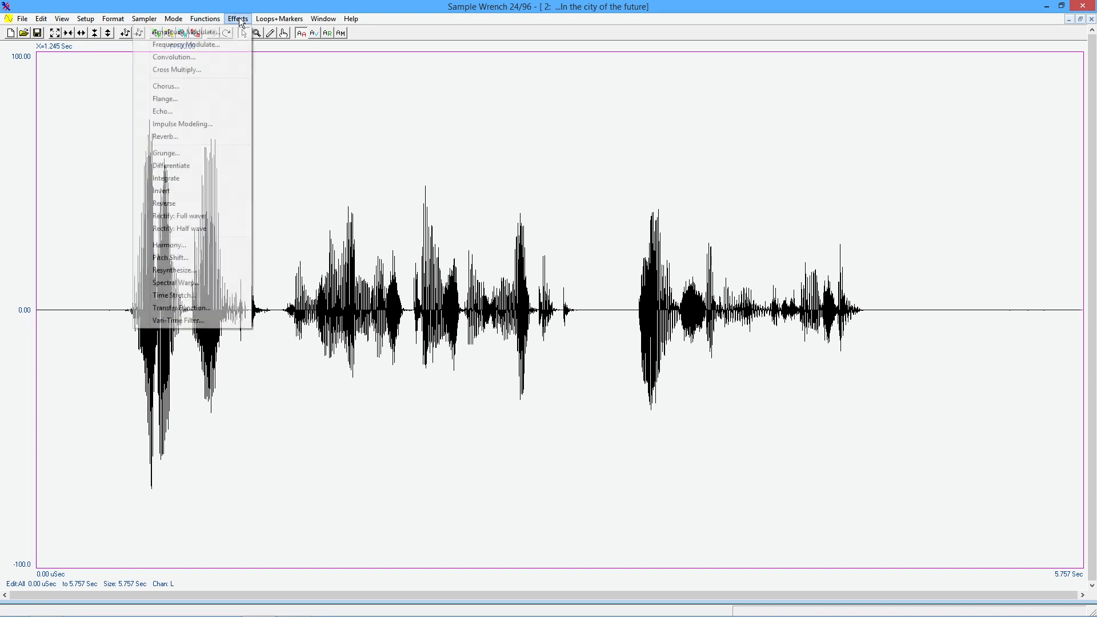
click(228, 192)
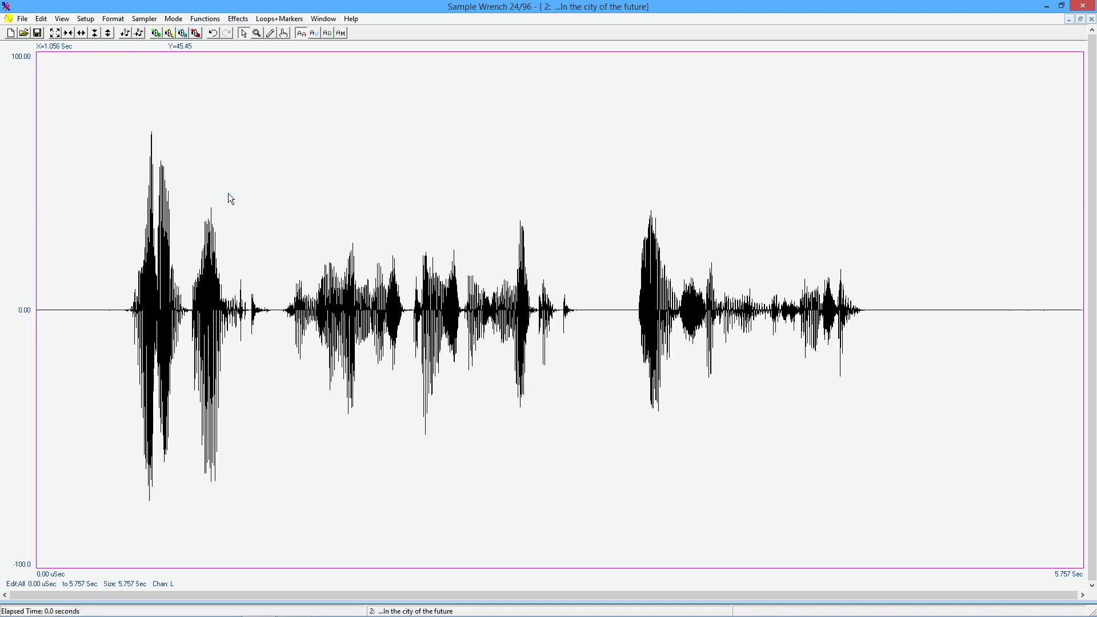
key(space)
click(212, 33)
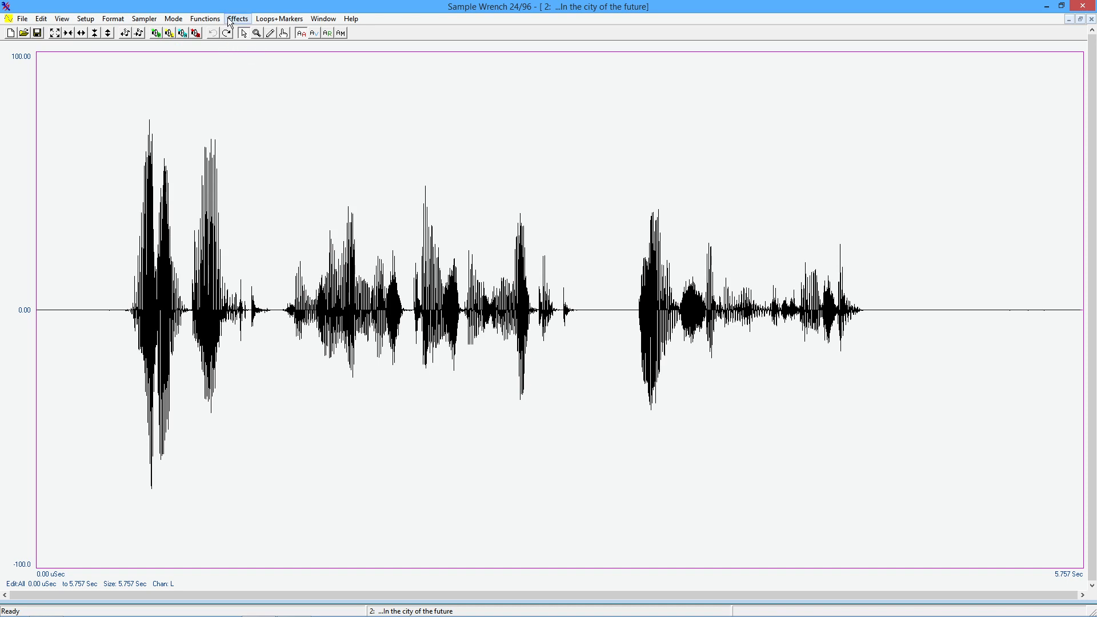
Step: Apply half-wave rectification to the speech sound and play it, finishing with an undo of the effect
click(233, 20)
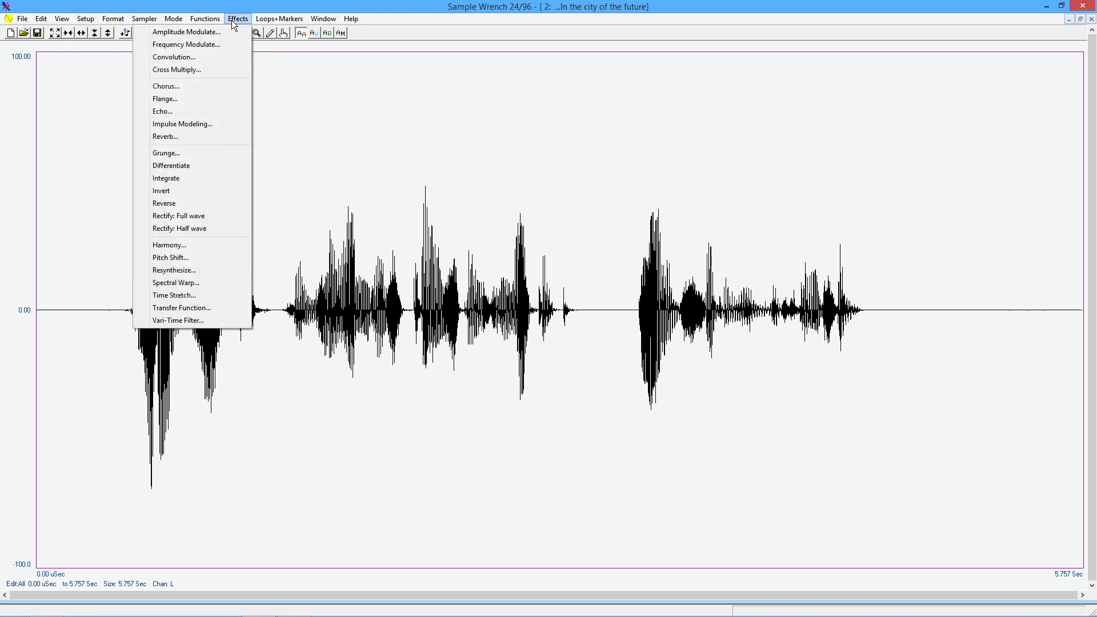
click(232, 229)
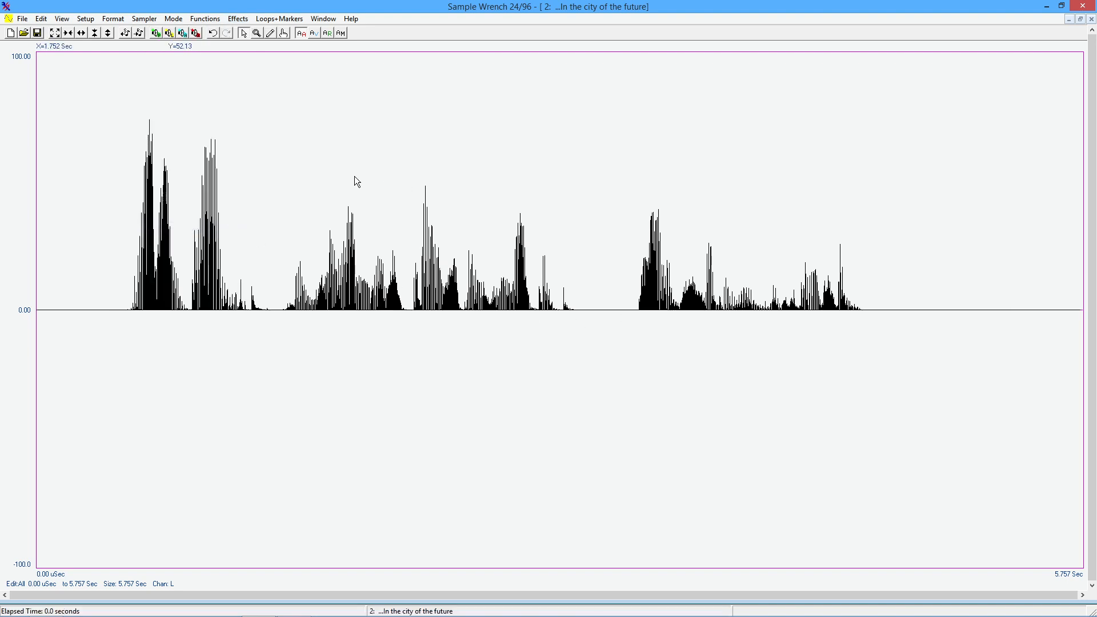
key(space)
click(213, 34)
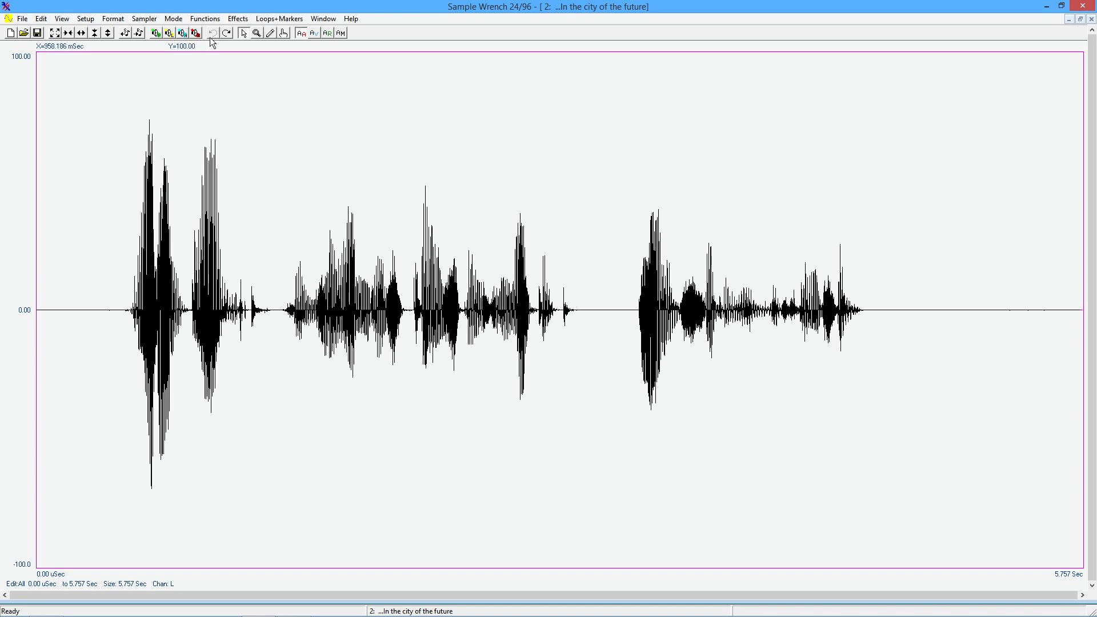
Step: Apply full-wave rectification to the speech sound and play it, finishing with an undo of the effect
click(238, 20)
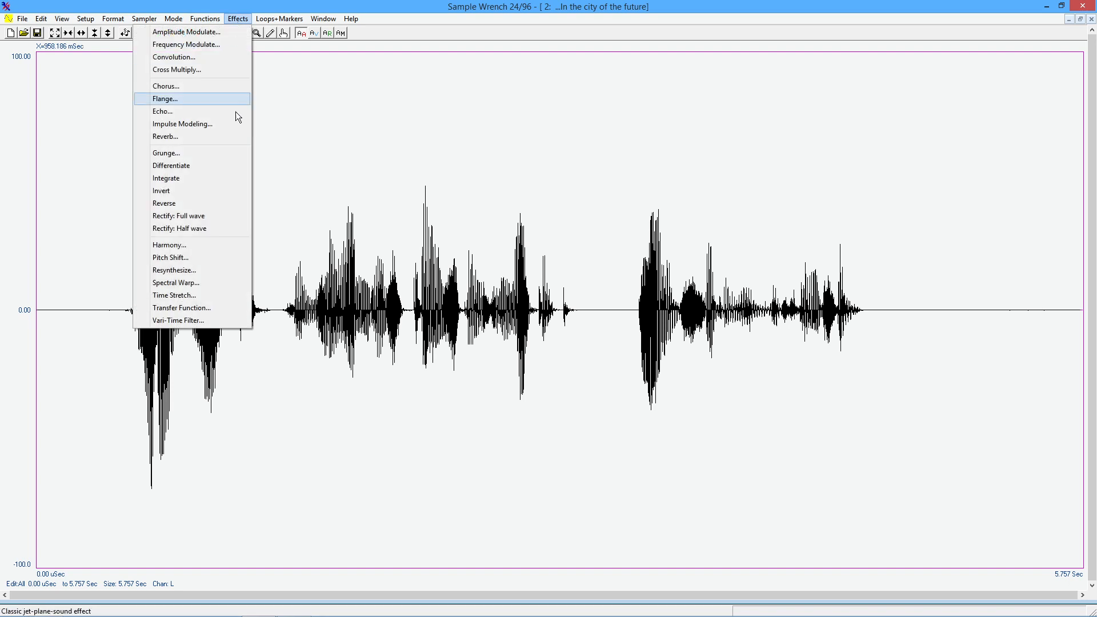
click(225, 218)
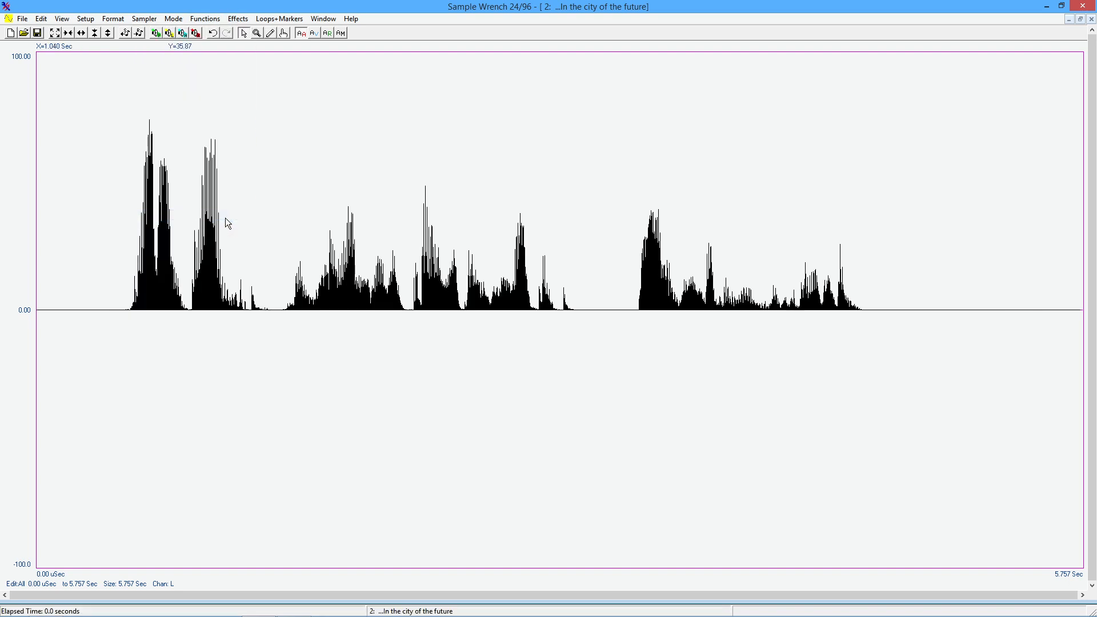
key(space)
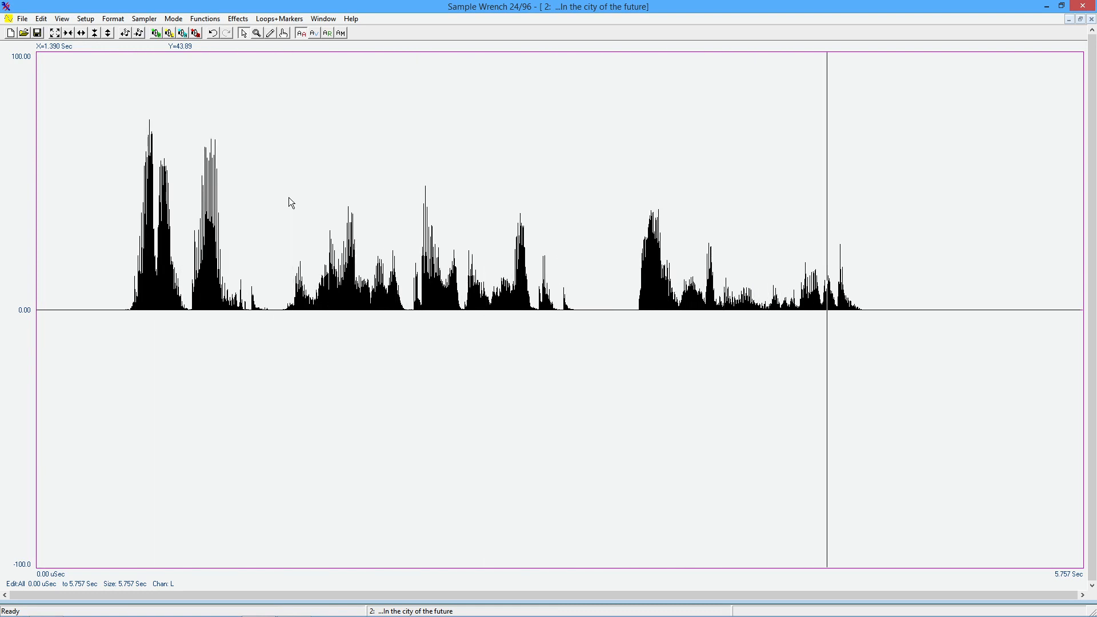
click(215, 34)
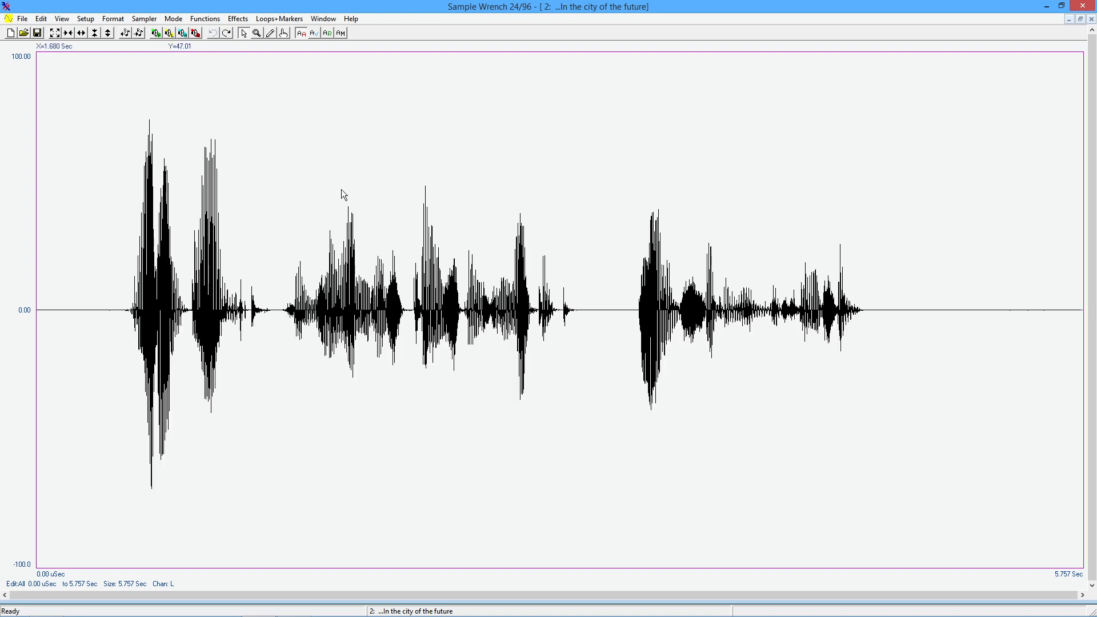
Step: Start the Transfer Function effect on the speech sound and load its Inversion preset
click(237, 21)
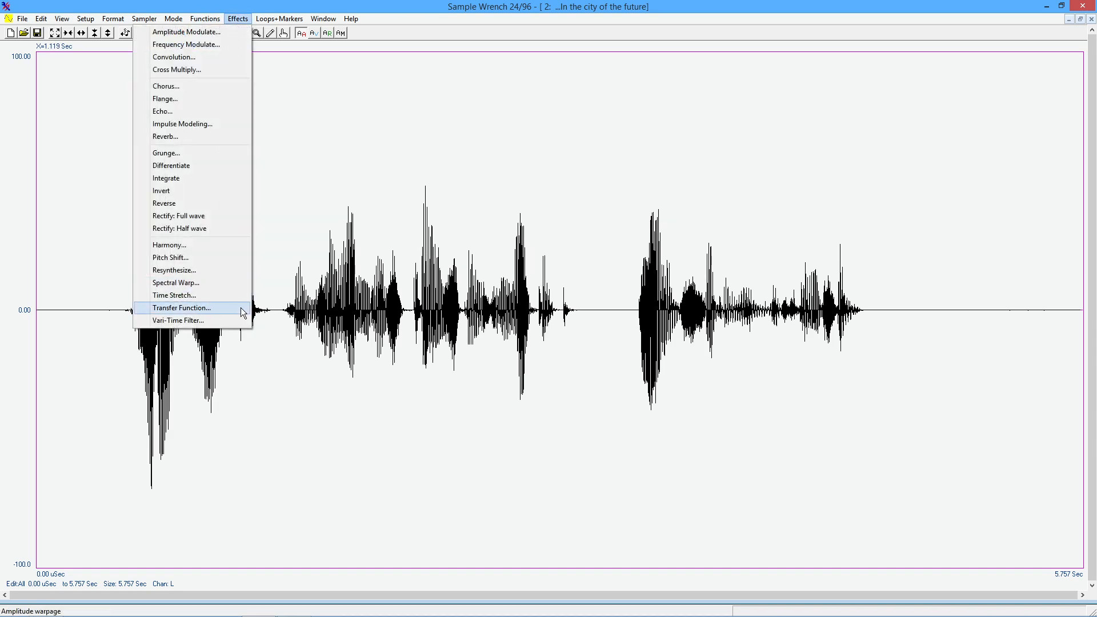
click(181, 308)
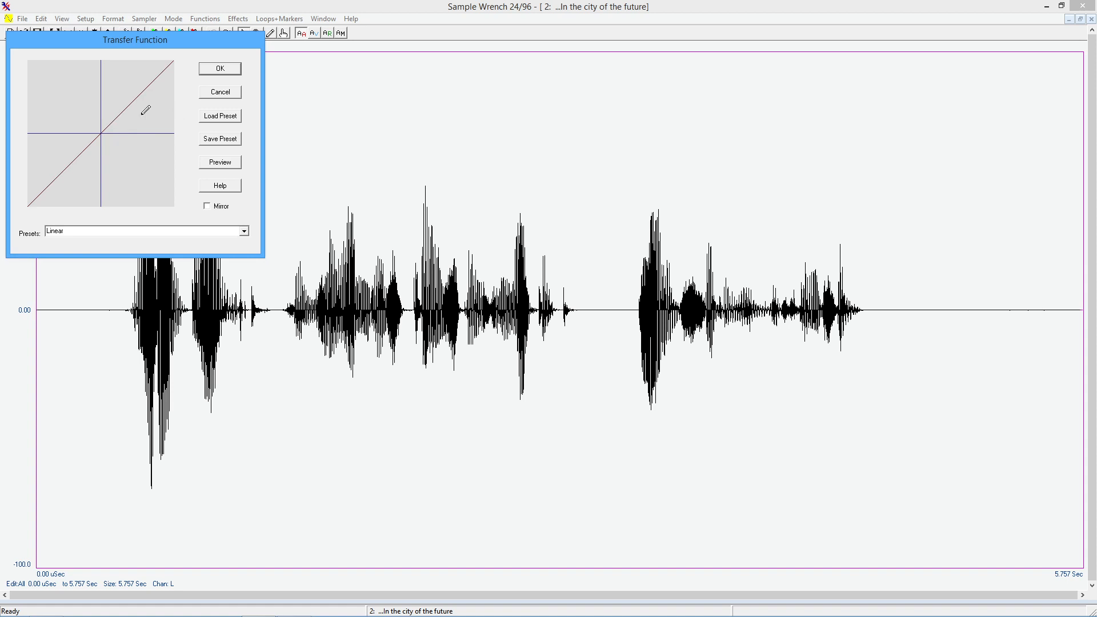
click(244, 231)
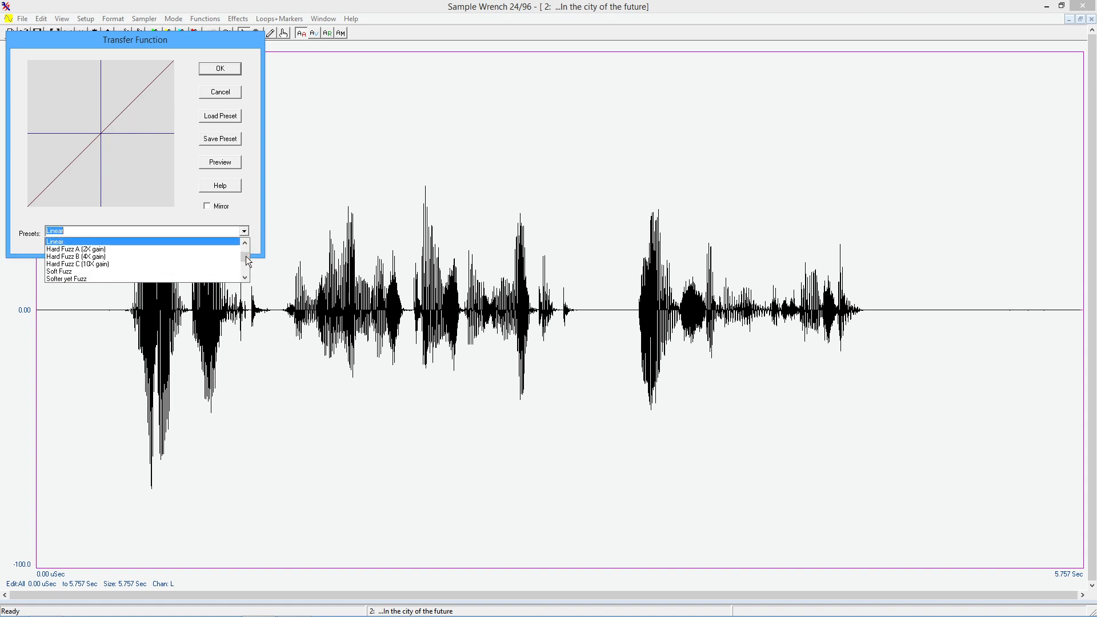
scroll(246, 242, up, 1)
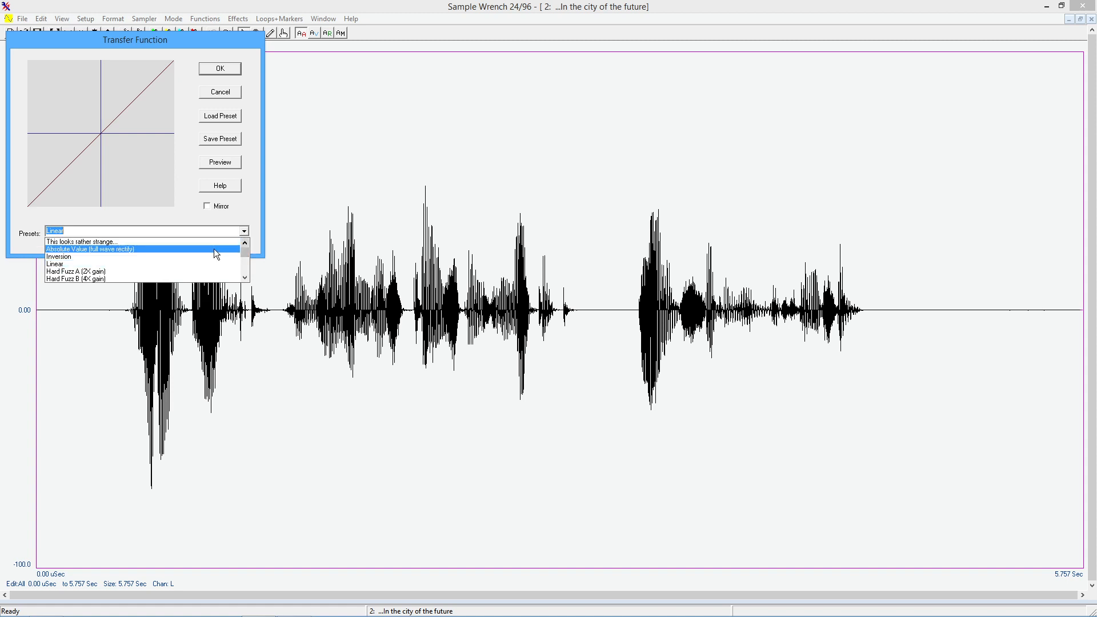
click(213, 258)
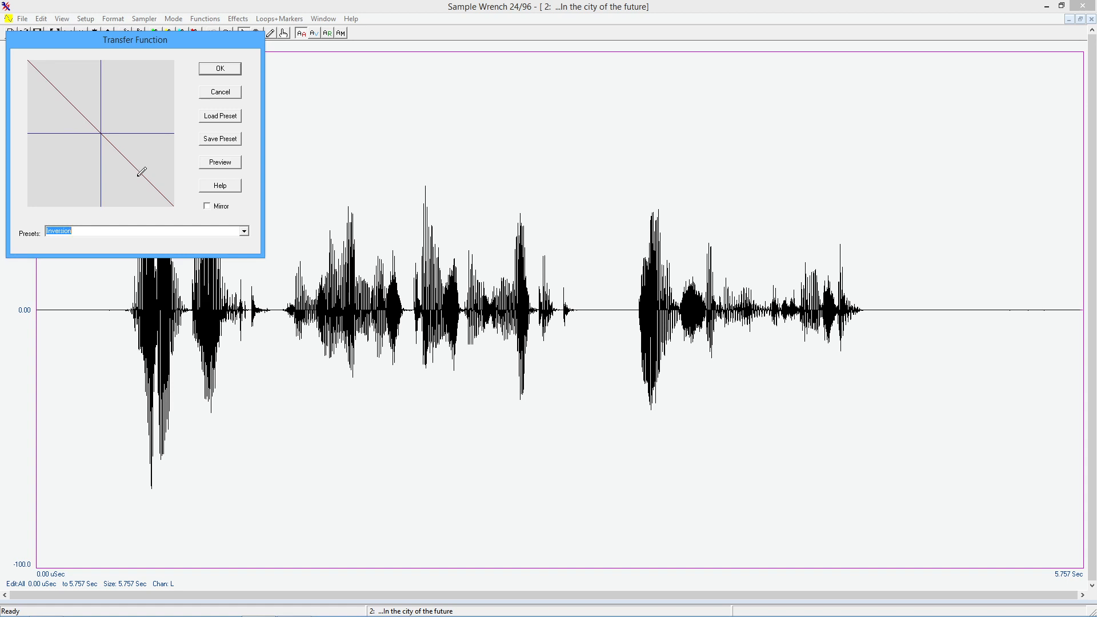
Step: Apply the Transfer Function preset Hard Fuzz C (10X gain) and play the distorted speech, finishing with an undo
click(245, 231)
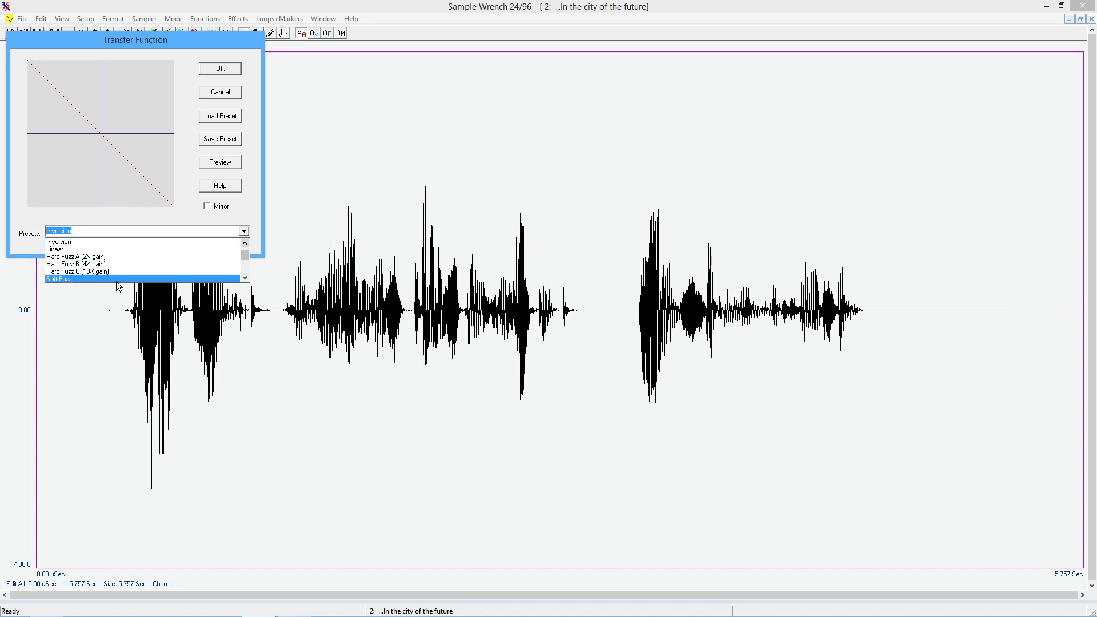
click(130, 272)
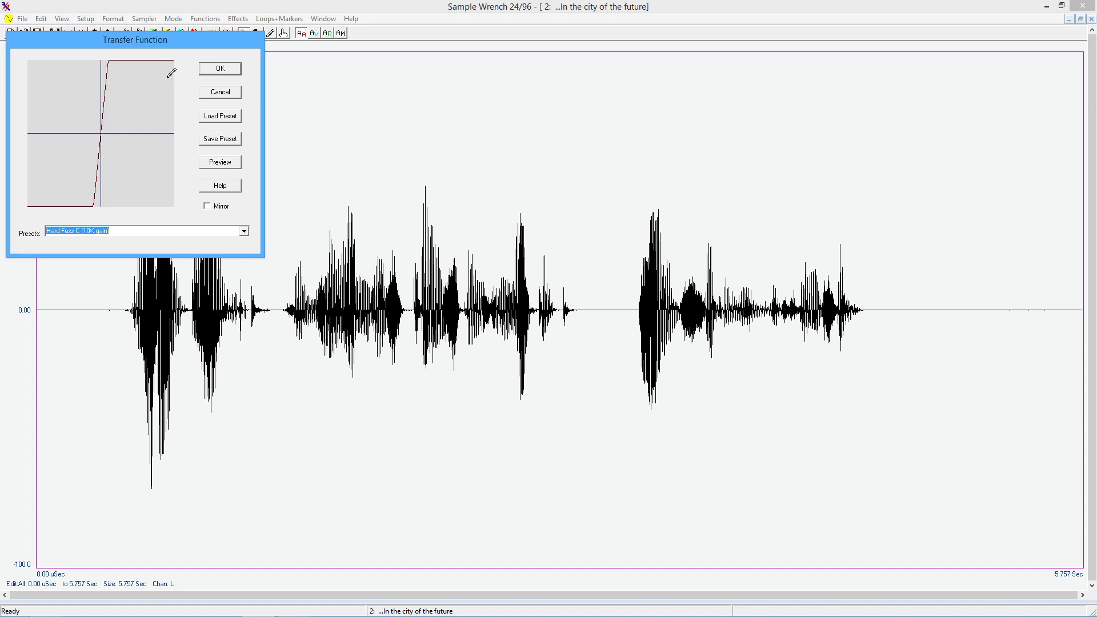
click(220, 68)
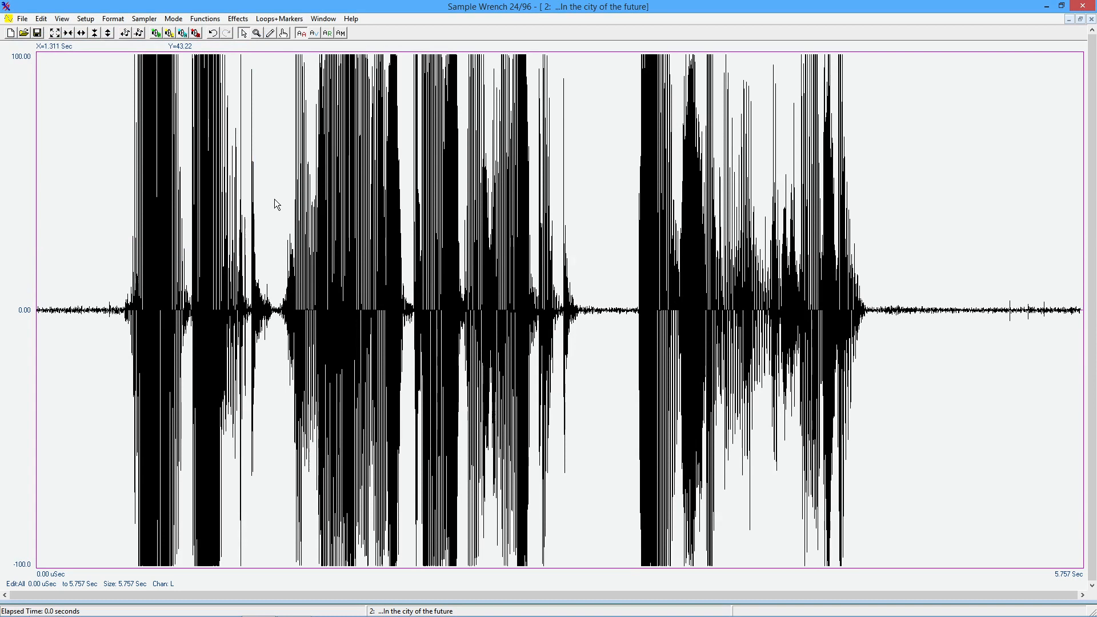
key(space)
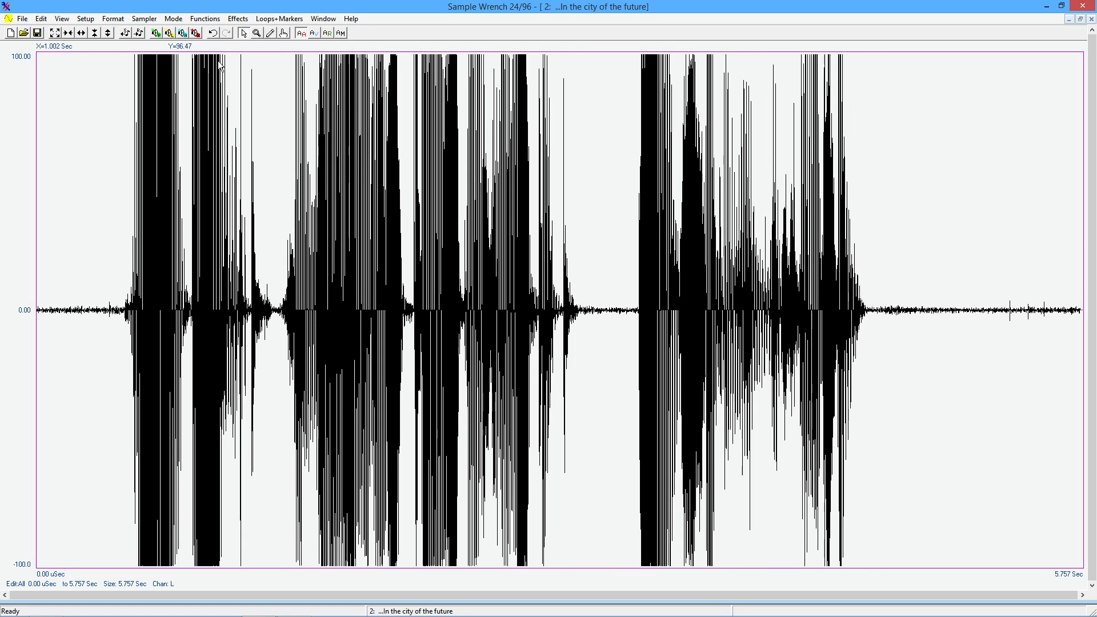
click(212, 33)
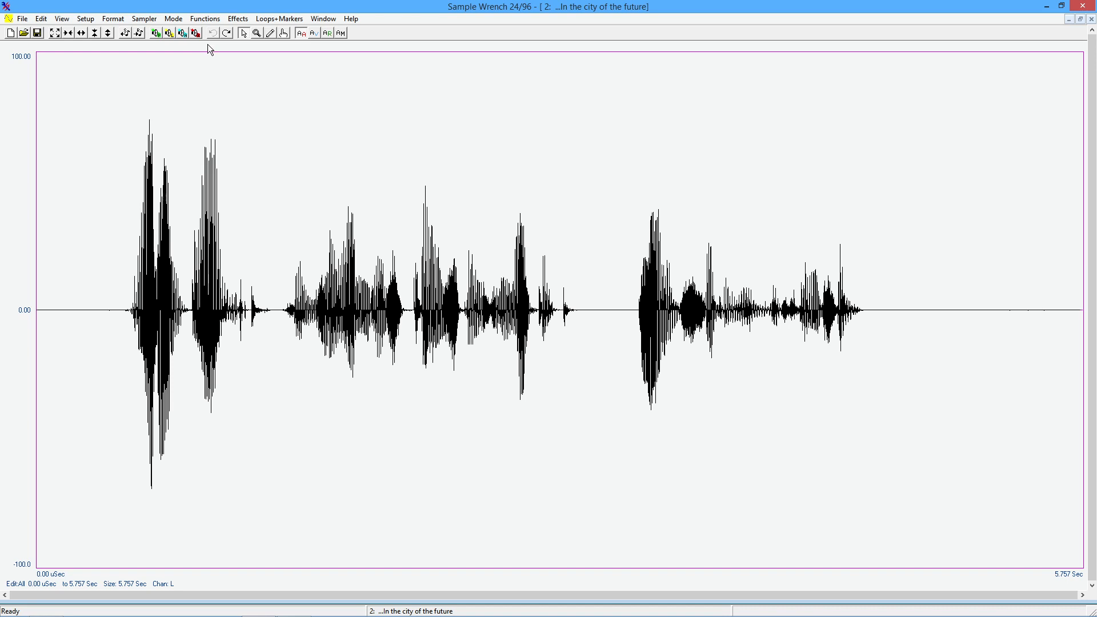
Step: Reopen the Transfer Function effect on the speech sound, load the Log preset and preview it
click(238, 19)
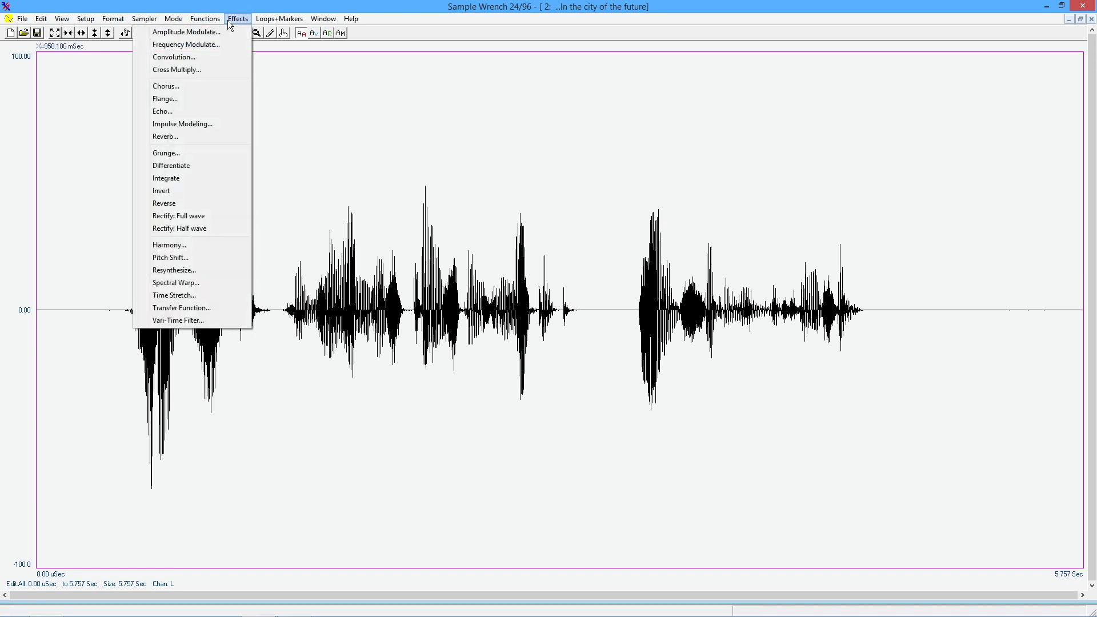
click(207, 308)
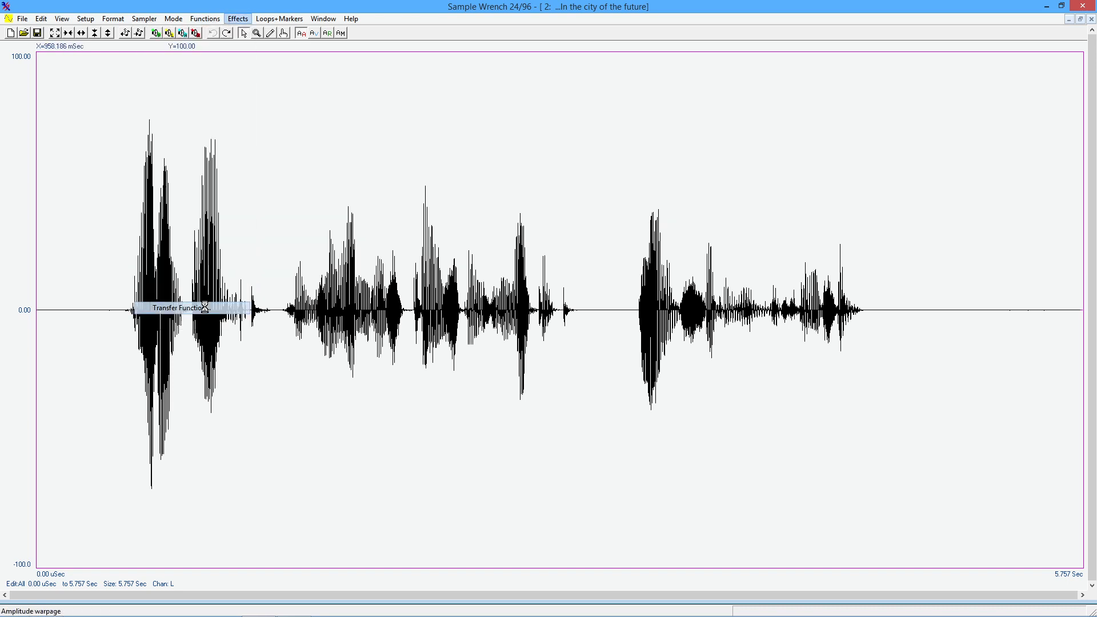
click(245, 232)
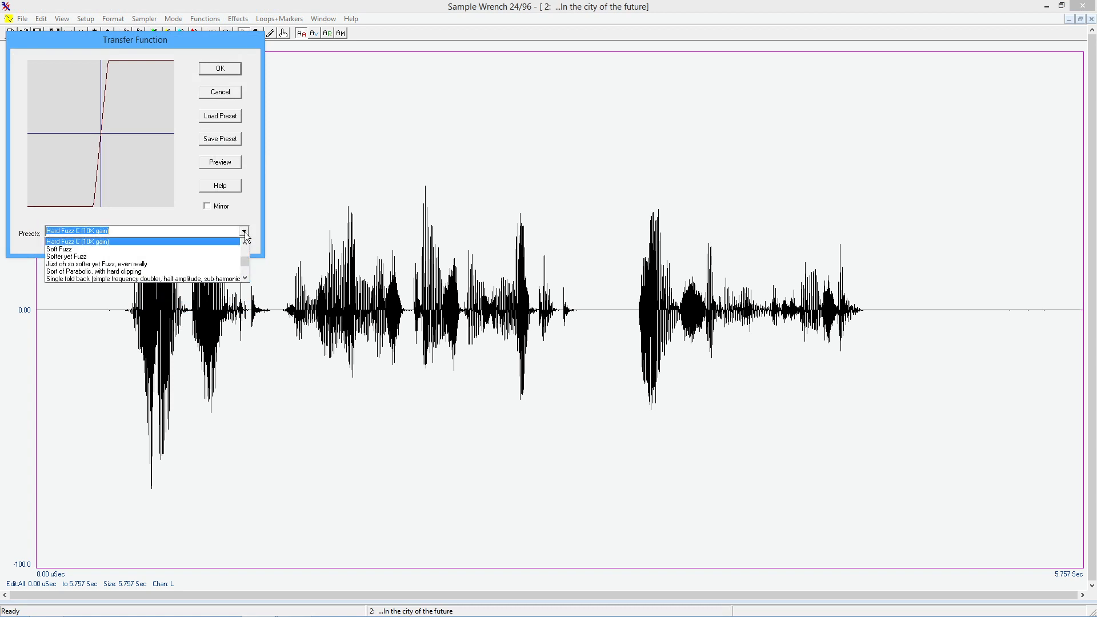
scroll(247, 267, down, 2)
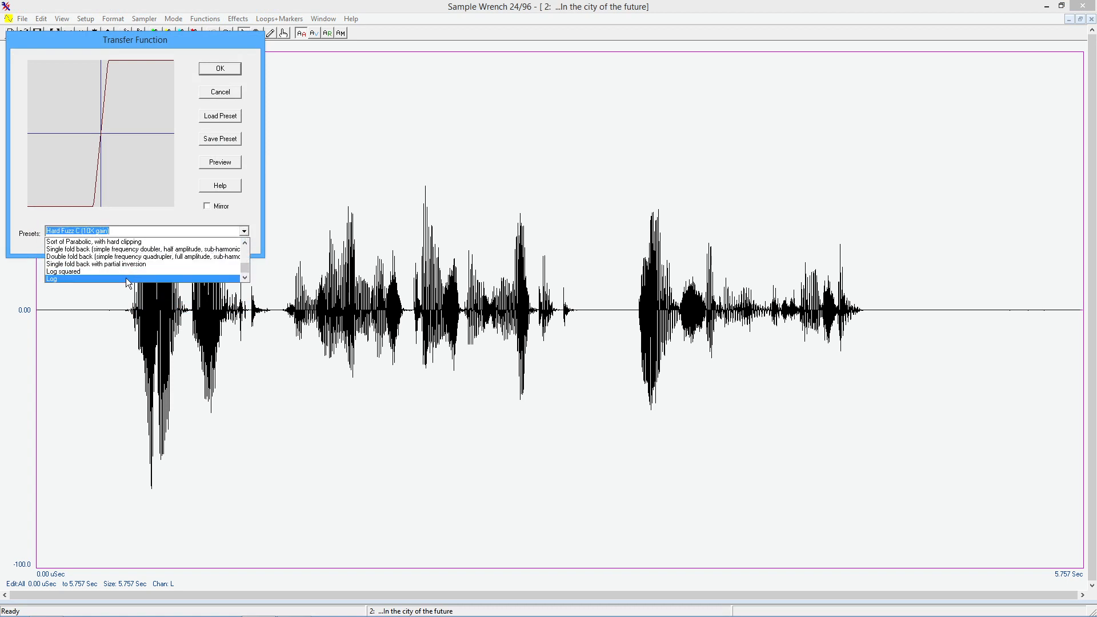
click(132, 280)
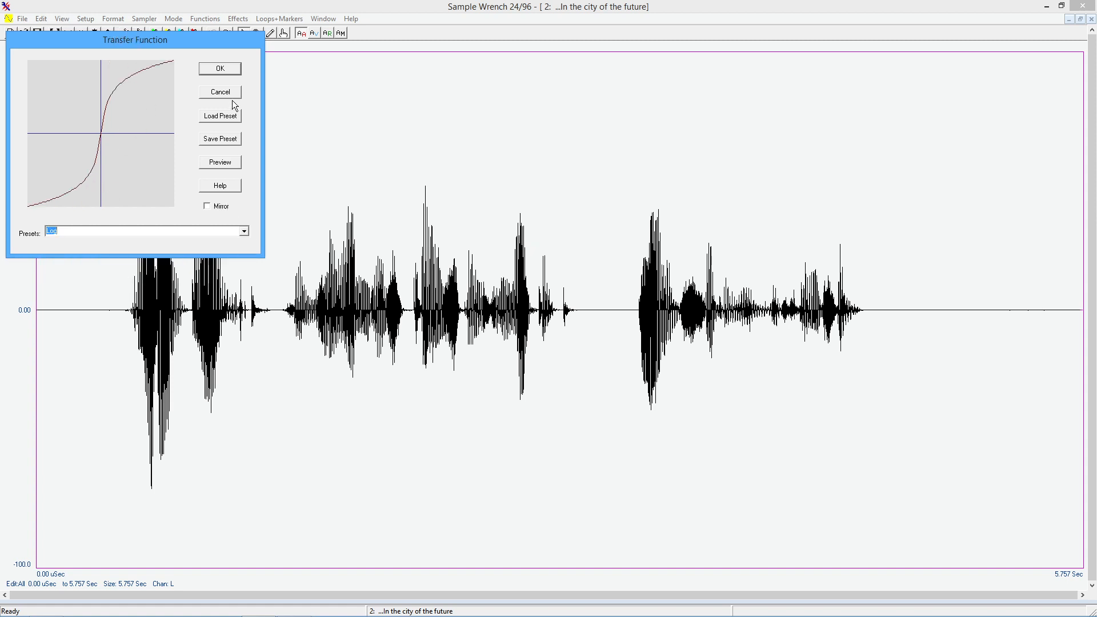
click(222, 165)
Step: Load the preset Single fold back with partial inversion, switch to the Double fold back preset, and preview the latter
click(245, 231)
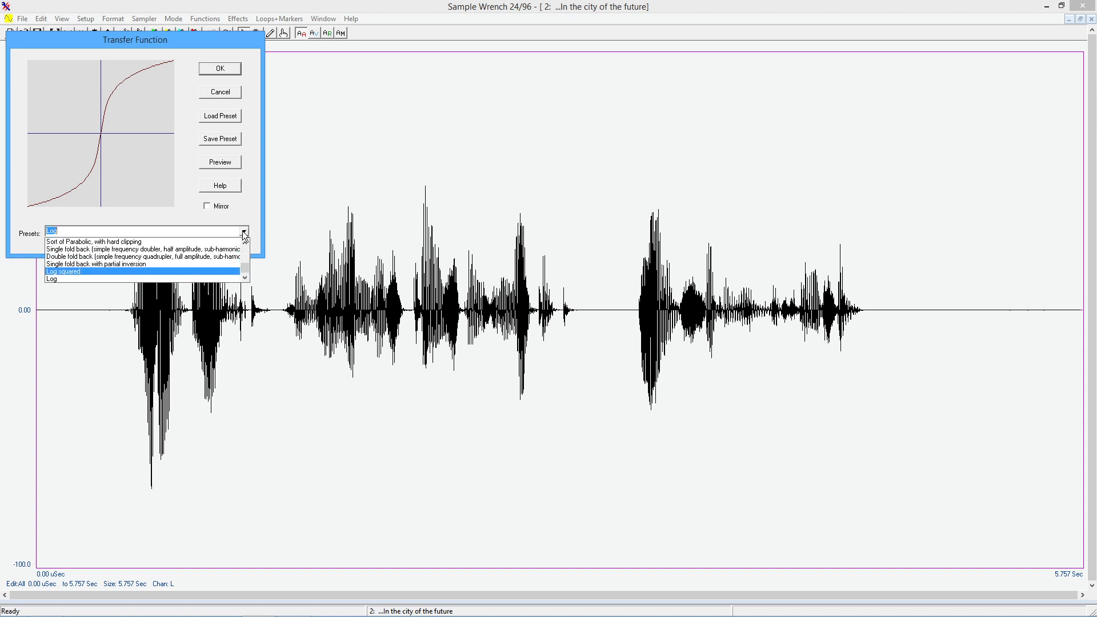
click(197, 265)
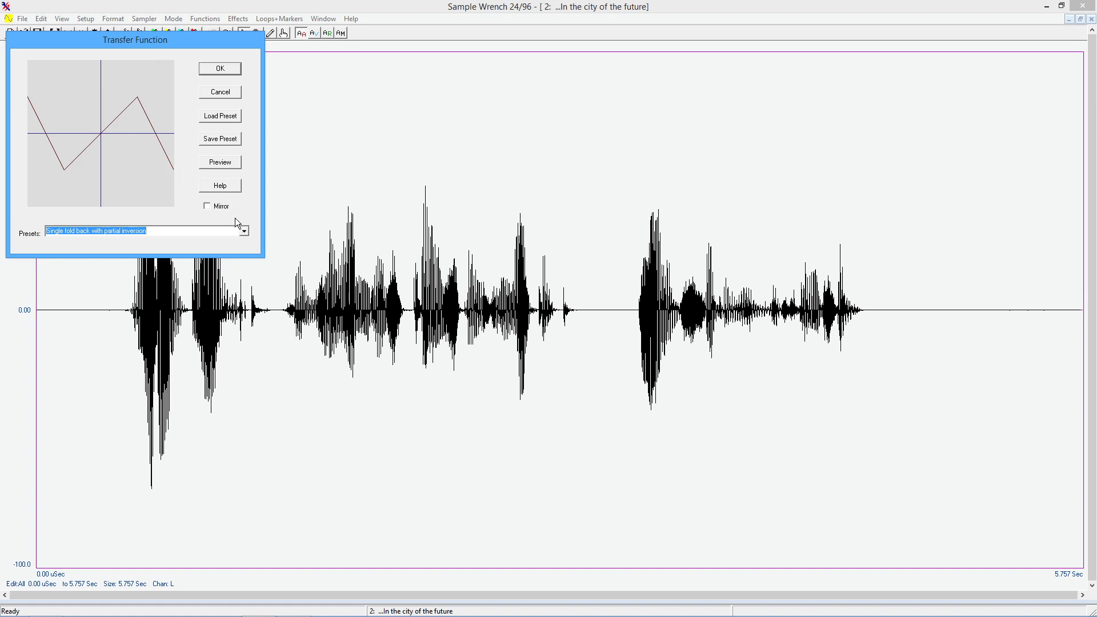
click(244, 232)
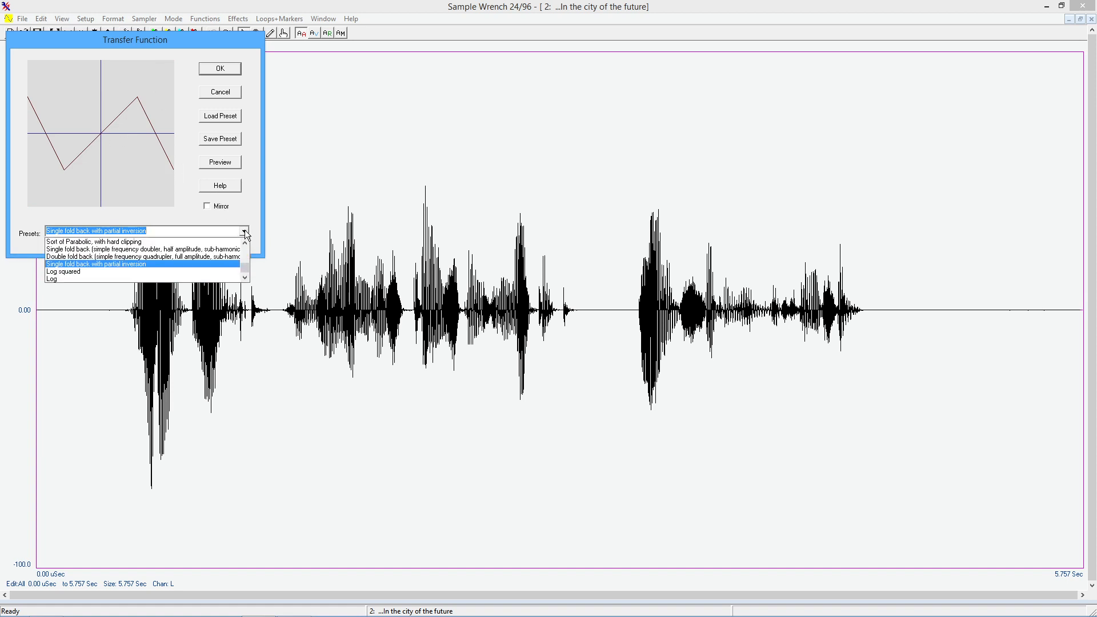
click(235, 257)
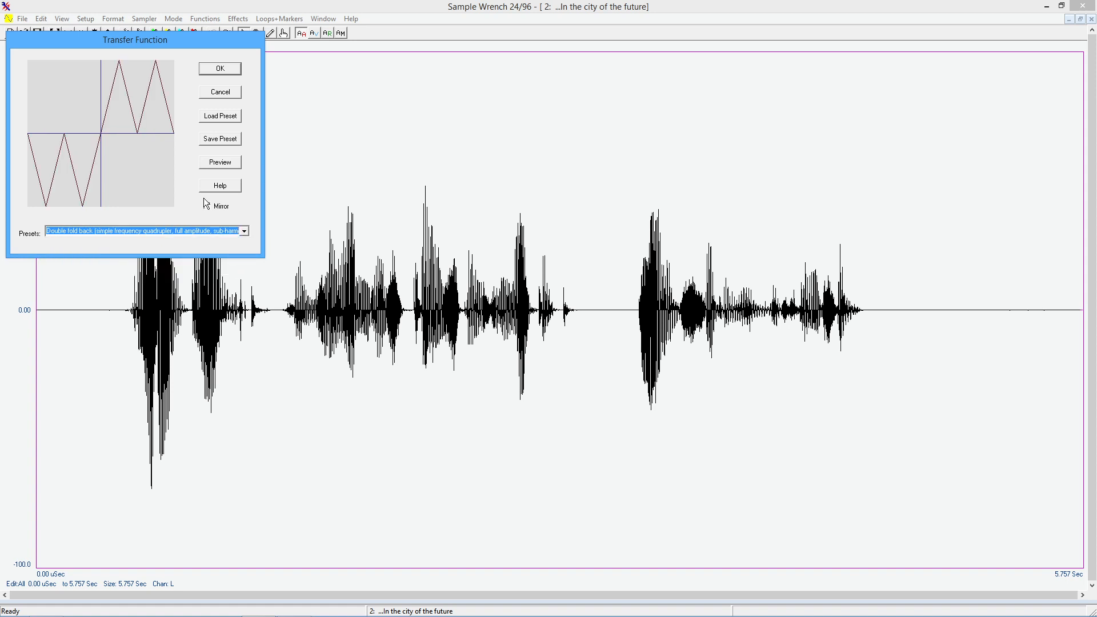
click(227, 168)
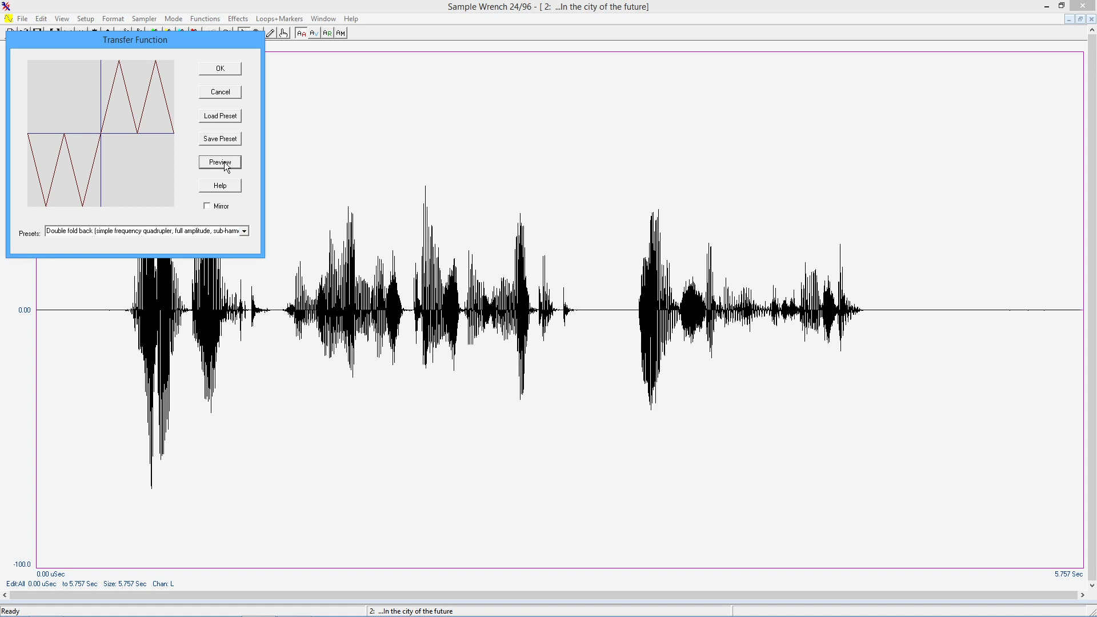
click(225, 163)
Step: Redraw both halves of the transfer curve freehand and preview the custom shape, finally cancelling the Transfer Function effect
drag(102, 133, 177, 73)
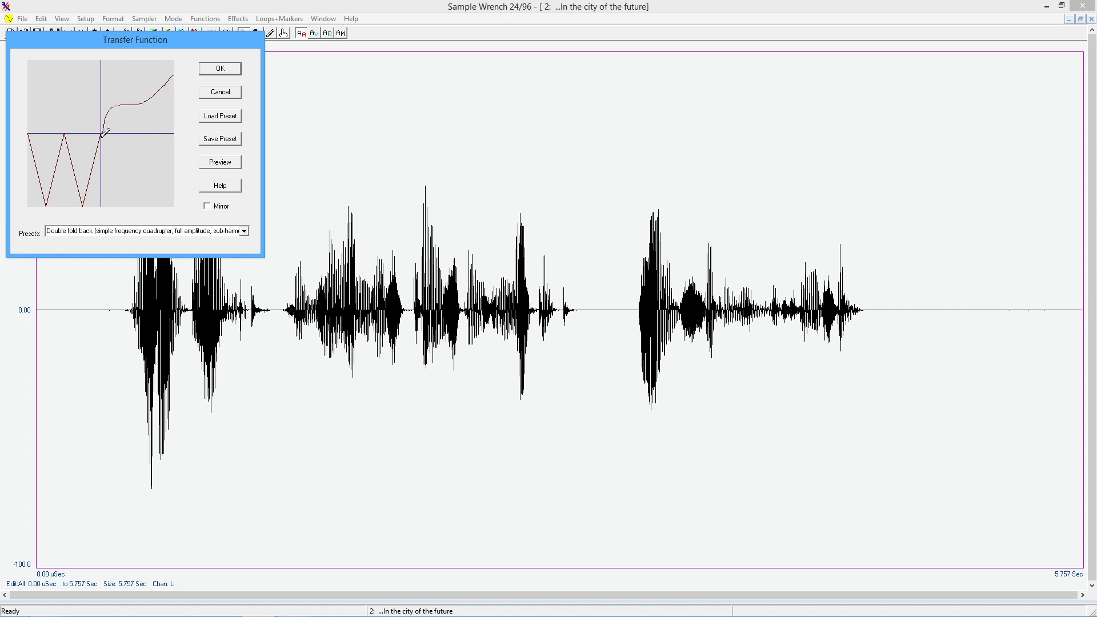
mouse_move(103, 133)
mouse_down()
mouse_move(28, 135)
mouse_move(62, 144)
mouse_move(80, 123)
mouse_move(89, 160)
mouse_move(105, 129)
mouse_up()
click(231, 166)
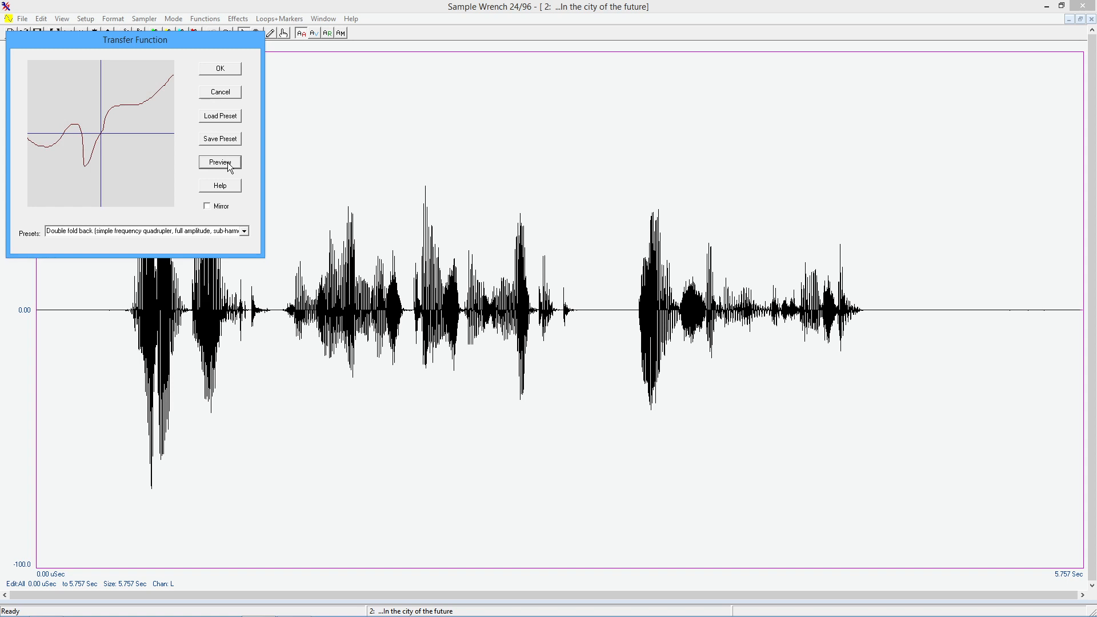
click(223, 93)
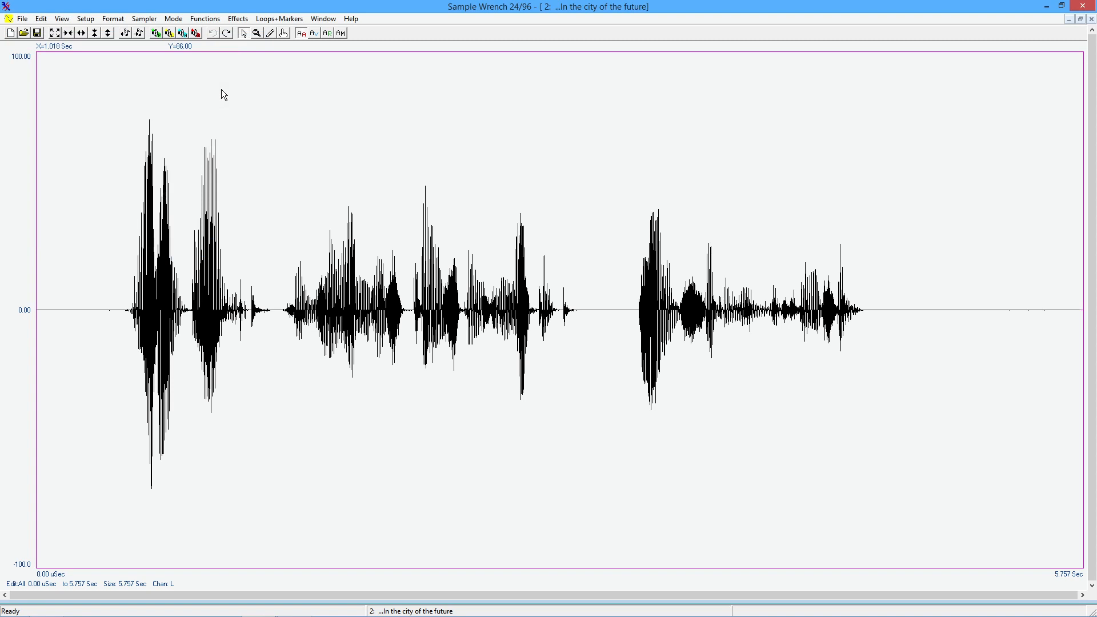
Step: Play the speech sound, then open the Grunge effect and keep its Gimme 8 bits preset
key(space)
click(208, 21)
mouse_move(232, 19)
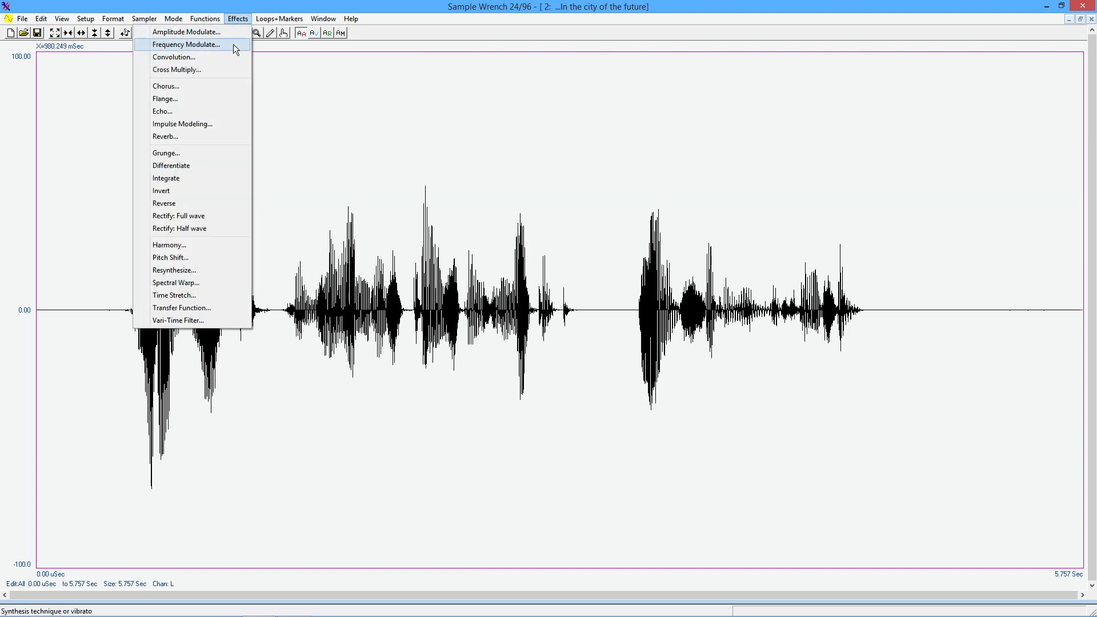
click(183, 152)
drag(163, 44, 379, 65)
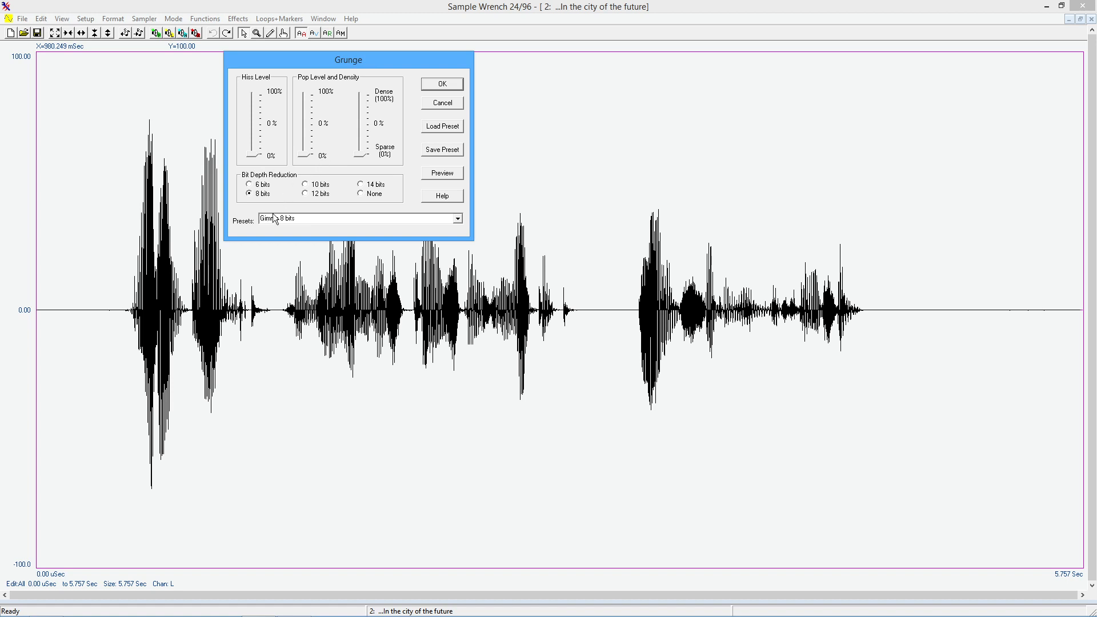
click(458, 219)
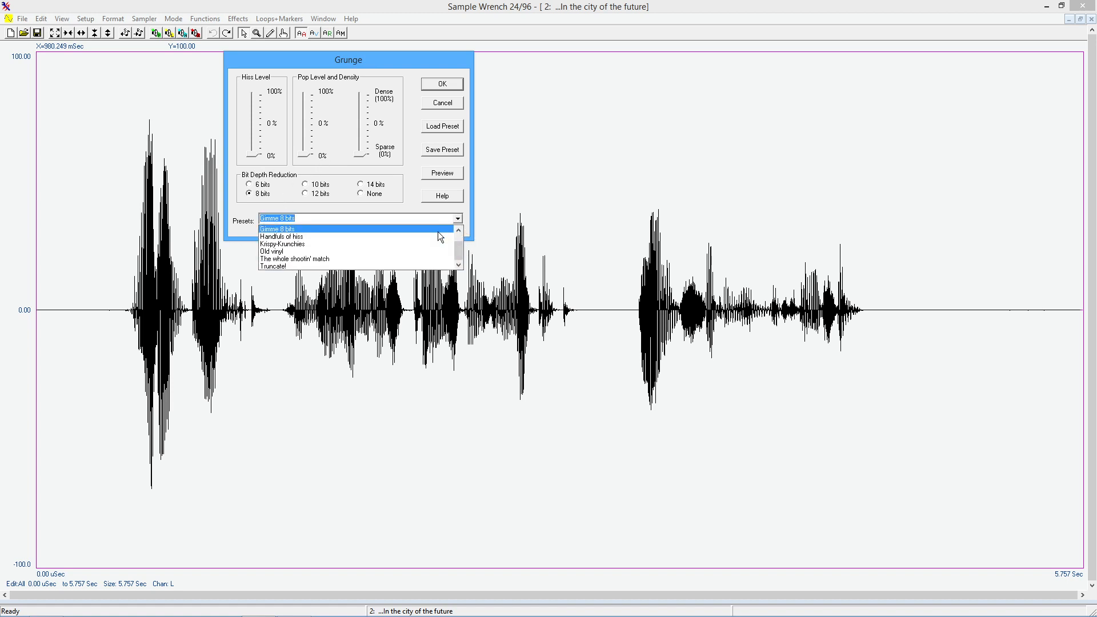
click(321, 217)
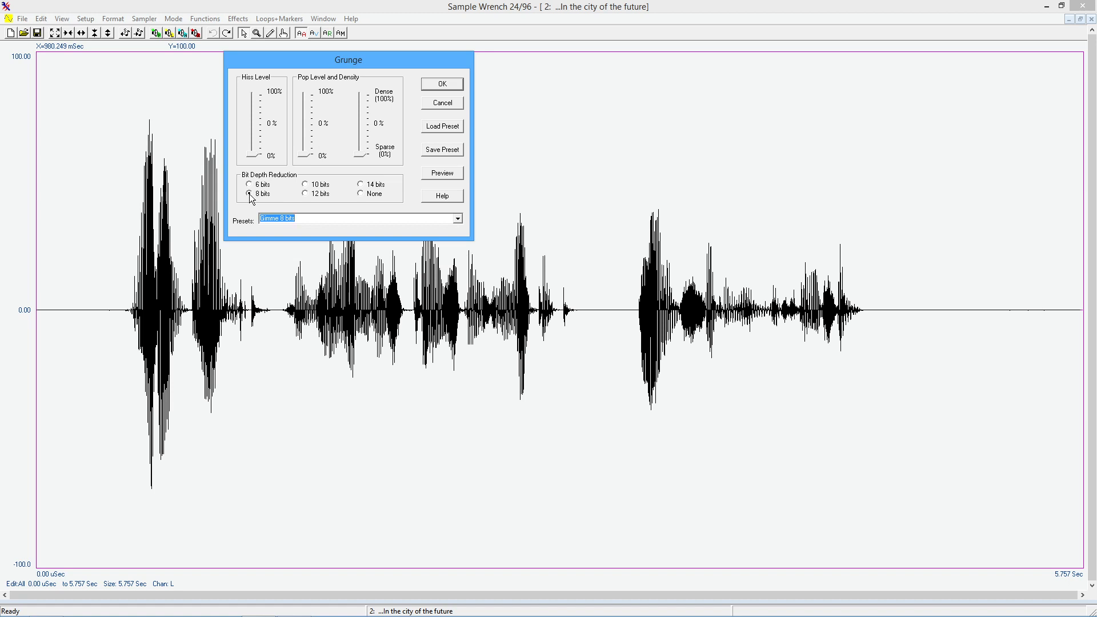
Step: Raise Grunge's pop density and pop level to about halfway, apply the effect and play the speech, finishing with an undo
click(363, 161)
drag(363, 162, 369, 127)
drag(306, 160, 311, 120)
click(445, 85)
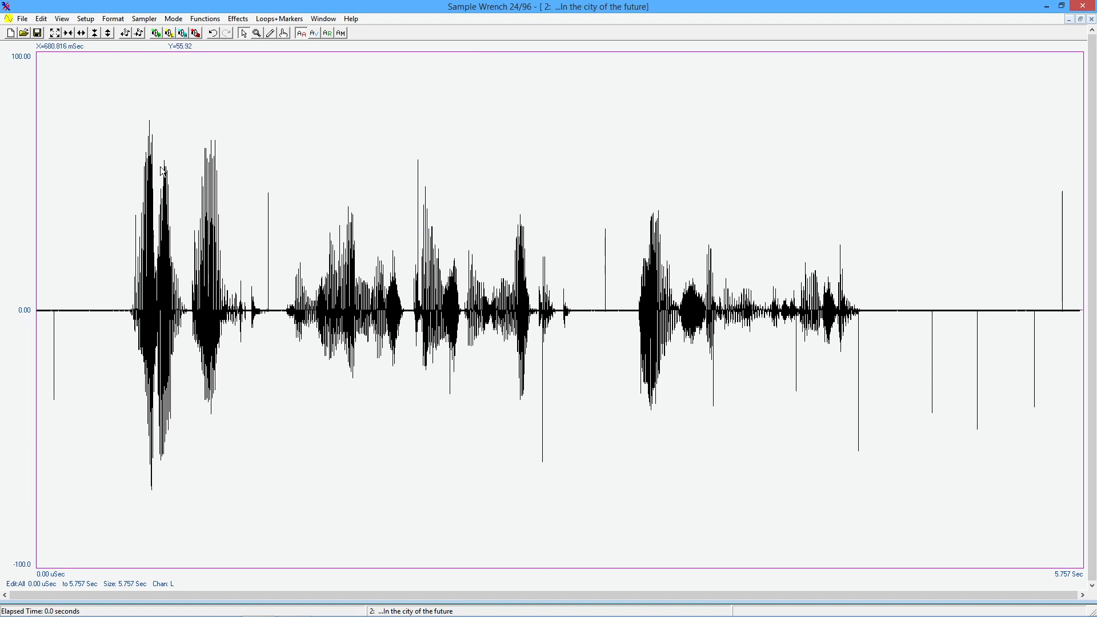
key(space)
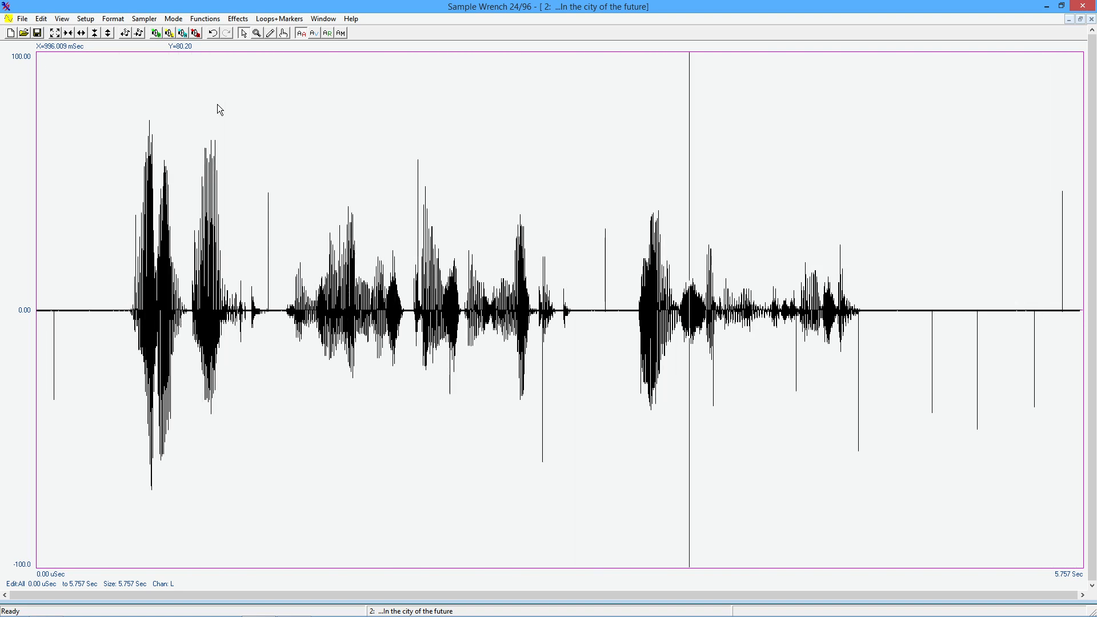
key(space)
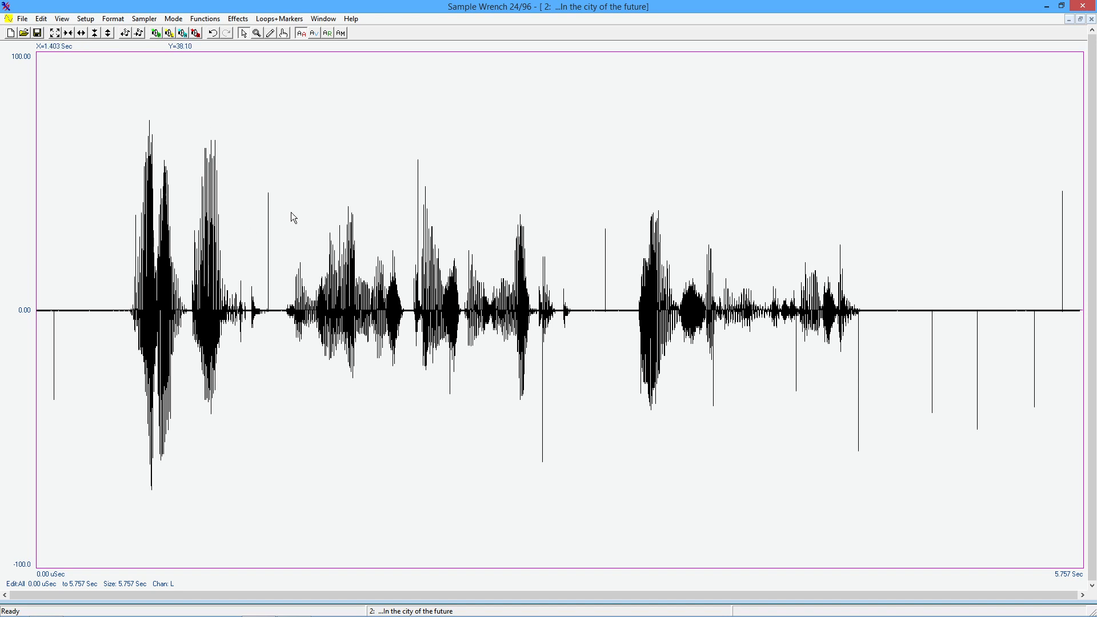
click(214, 33)
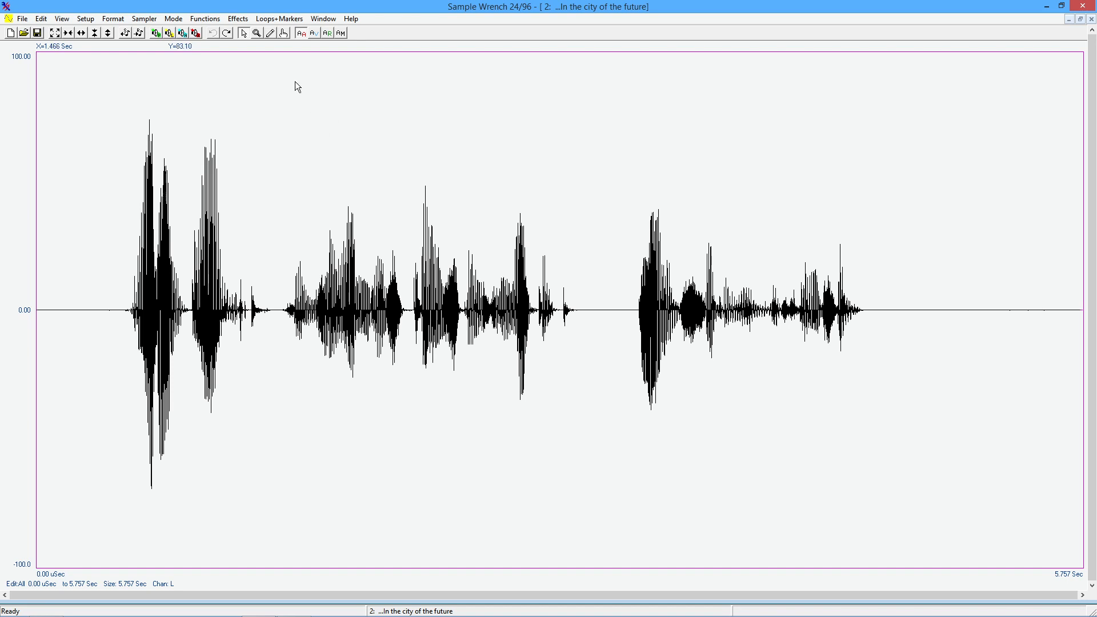
Step: Switch to the Trilogy Vinyl sound and play its opening section to hear the clicks and pops
click(318, 20)
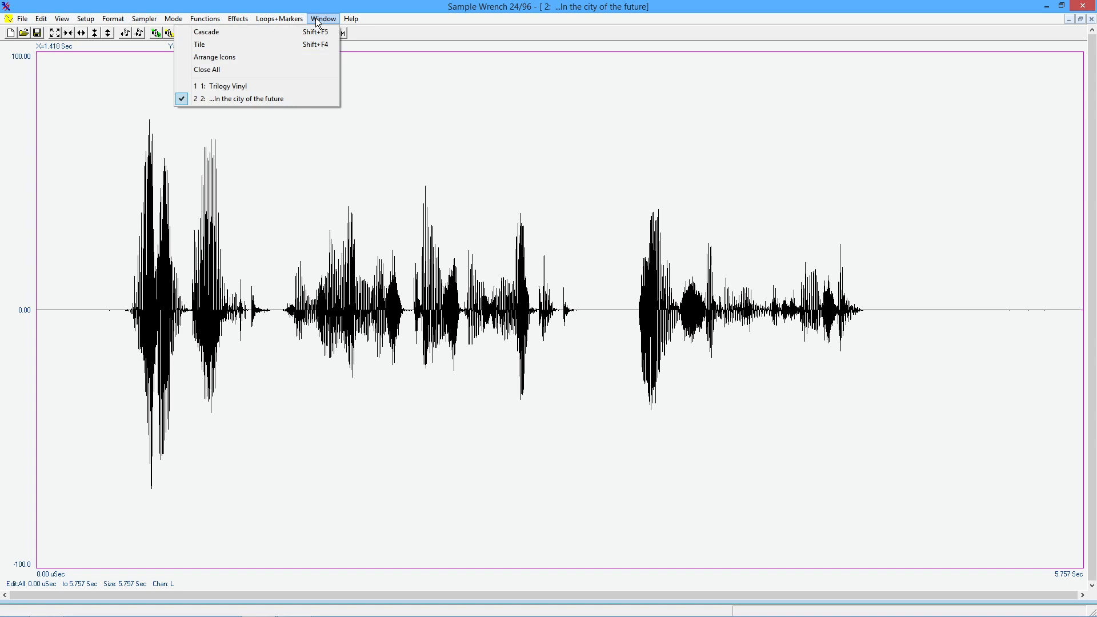
click(289, 90)
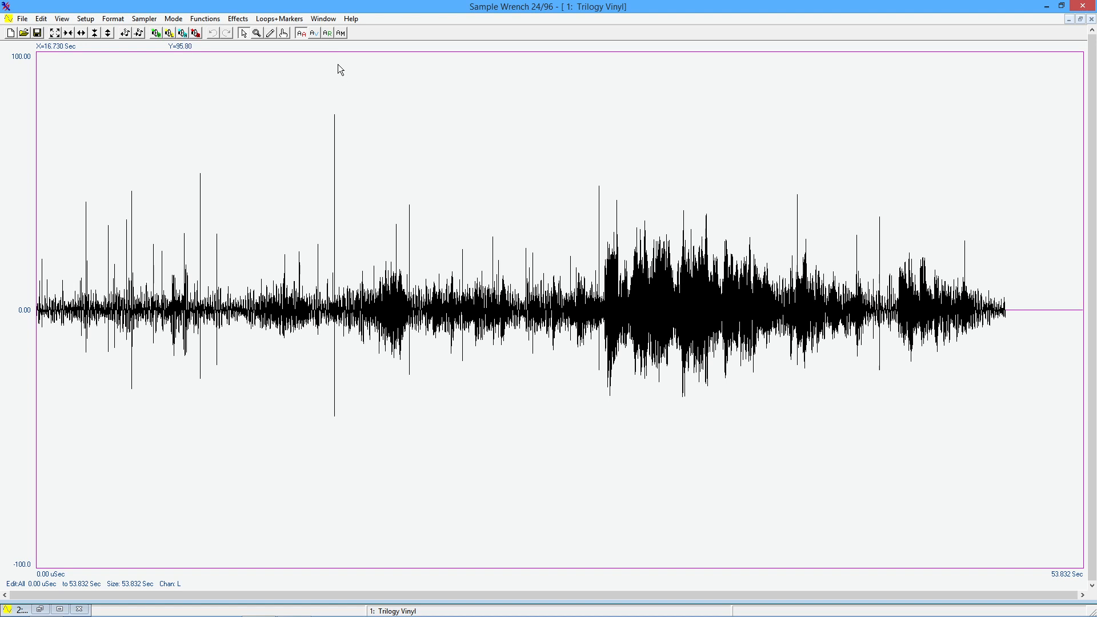
key(space)
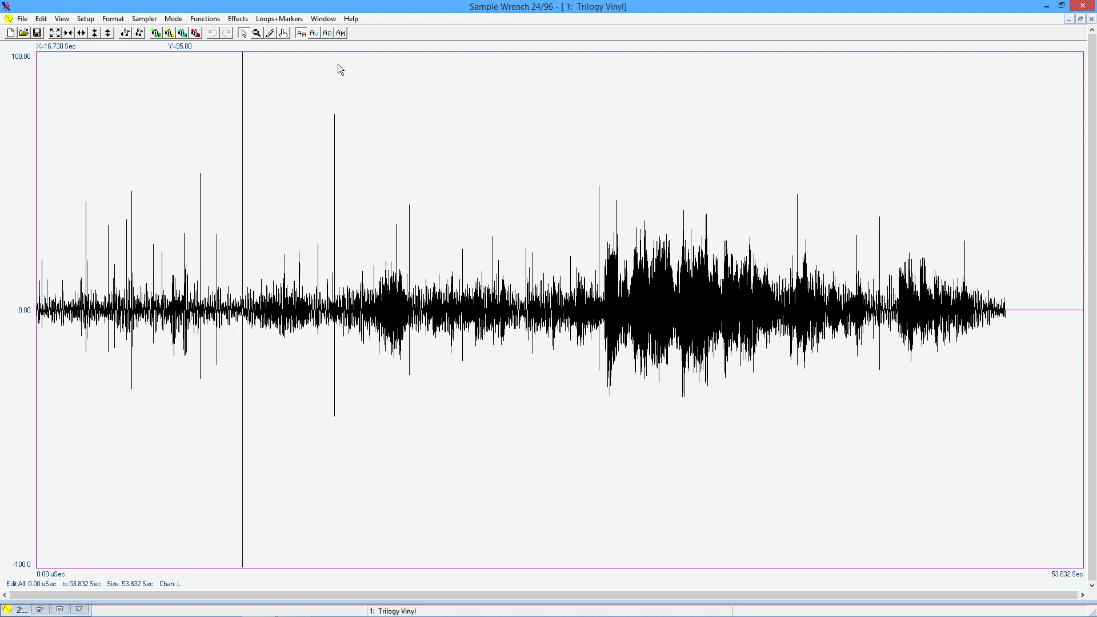
key(space)
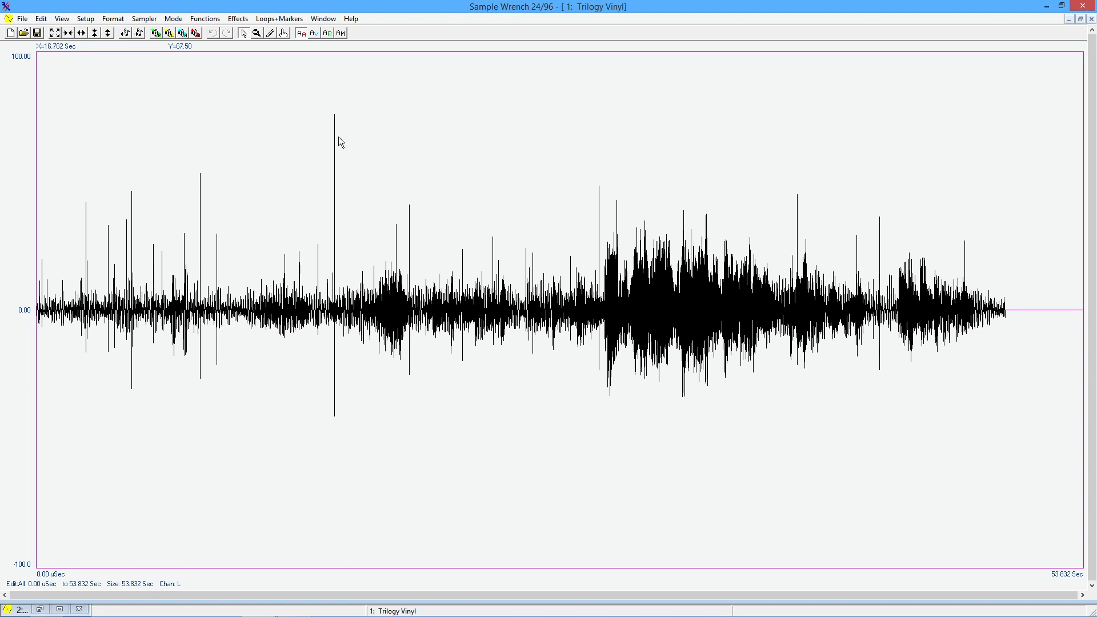
Step: Redraw the tallest click near 16.56 sec freehand as a smooth curve, undo the repair and restore the full waveform view
click(256, 35)
drag(333, 119, 335, 423)
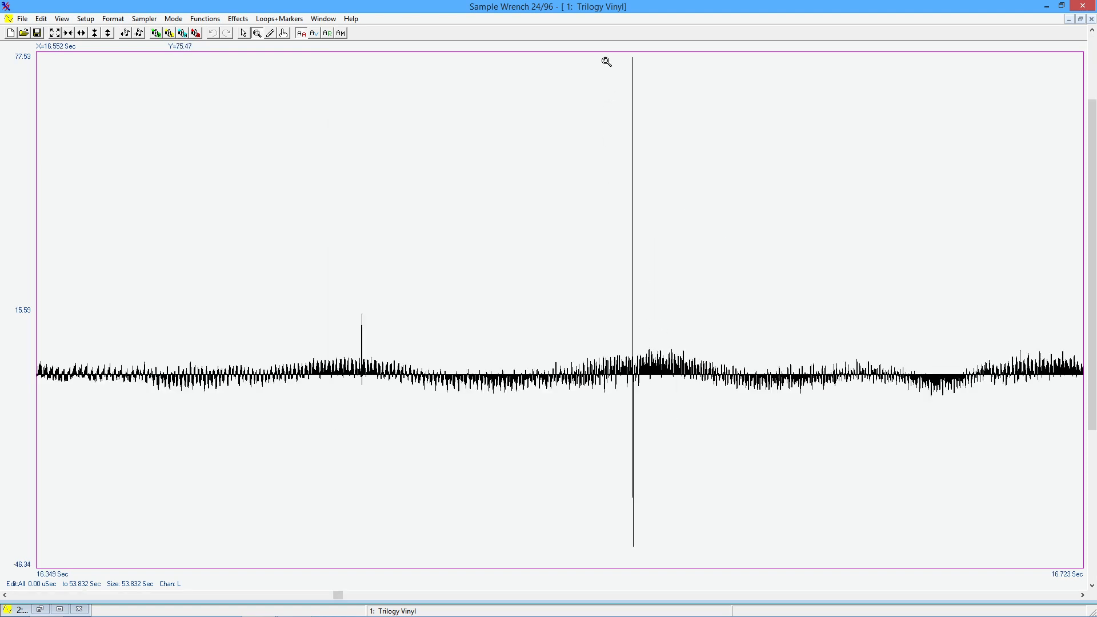
drag(619, 56, 653, 564)
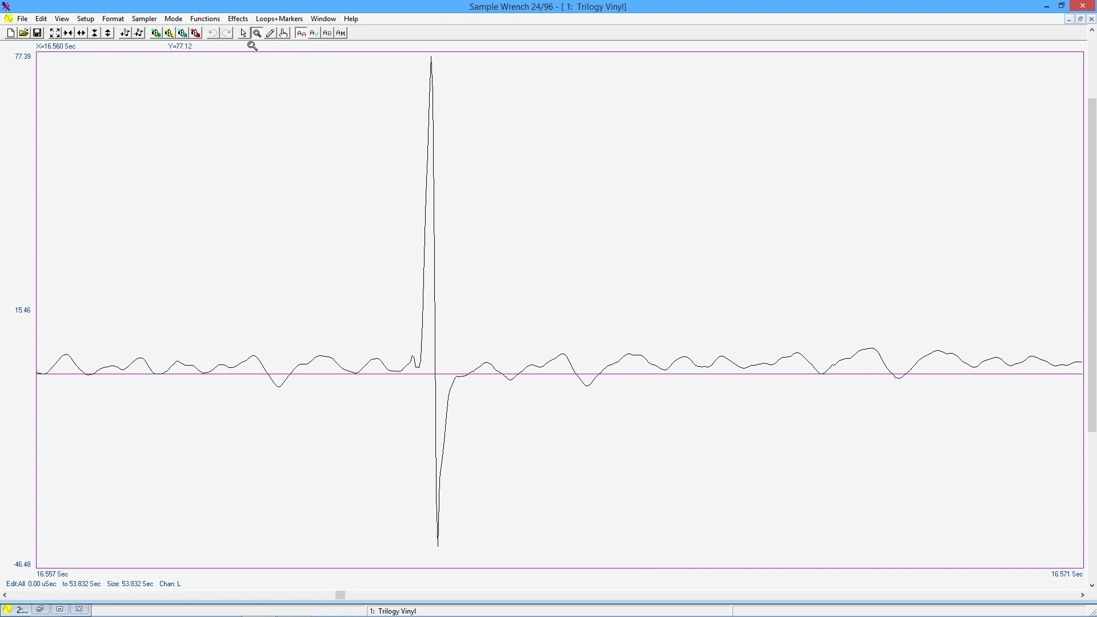
click(271, 33)
drag(414, 357, 466, 375)
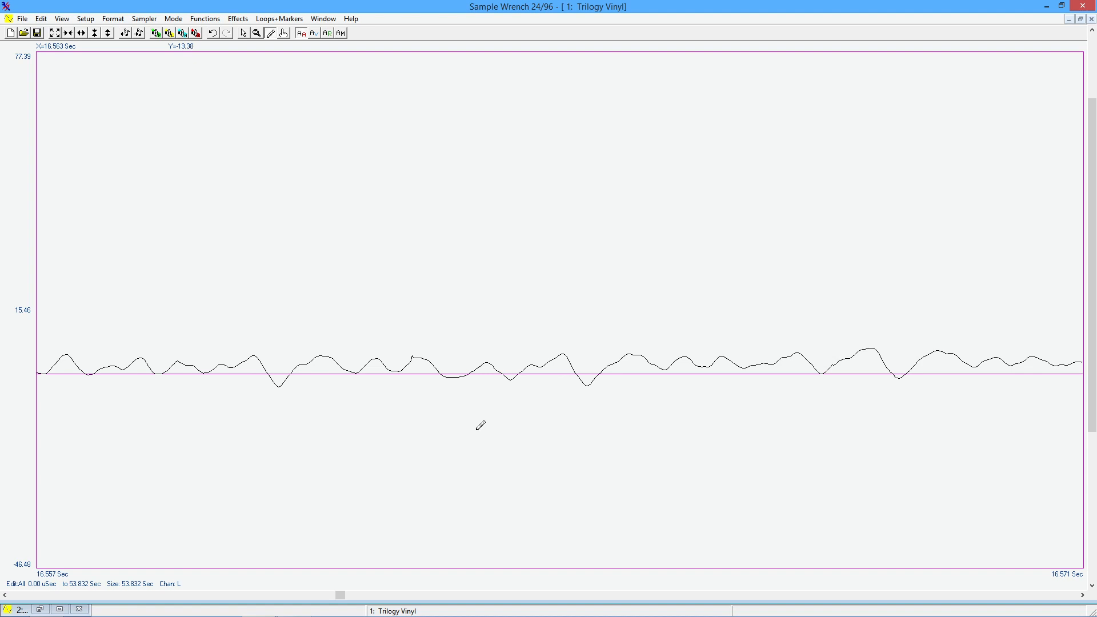
click(214, 33)
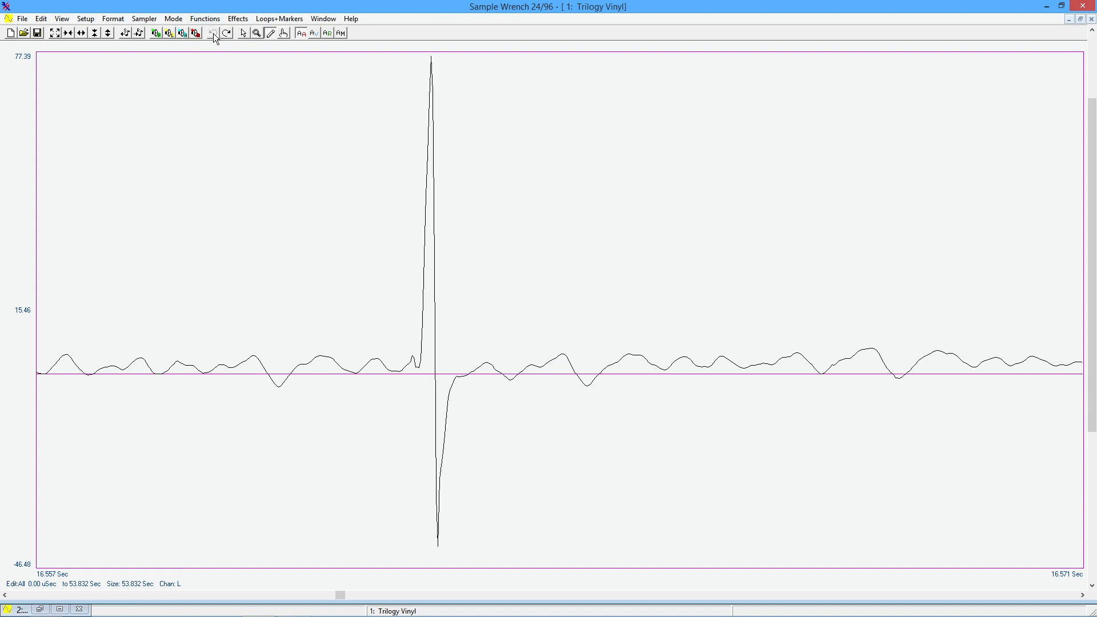
click(57, 32)
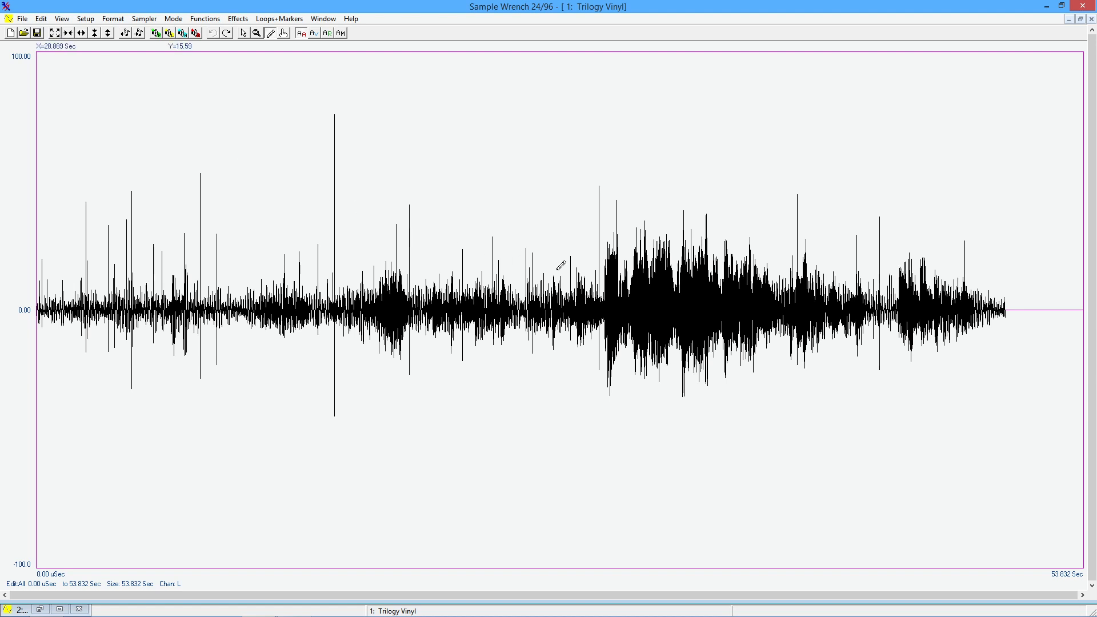
Step: Remove clicks and pops from the Trilogy Vinyl sound using Normal detection, finishing with an undo
click(244, 33)
click(211, 20)
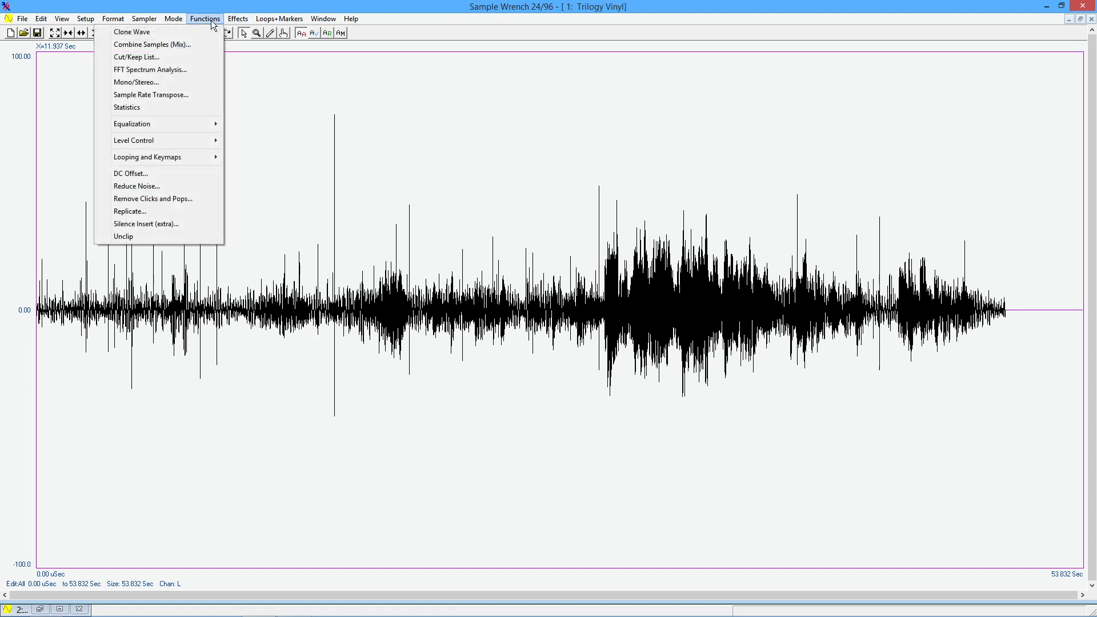
click(193, 200)
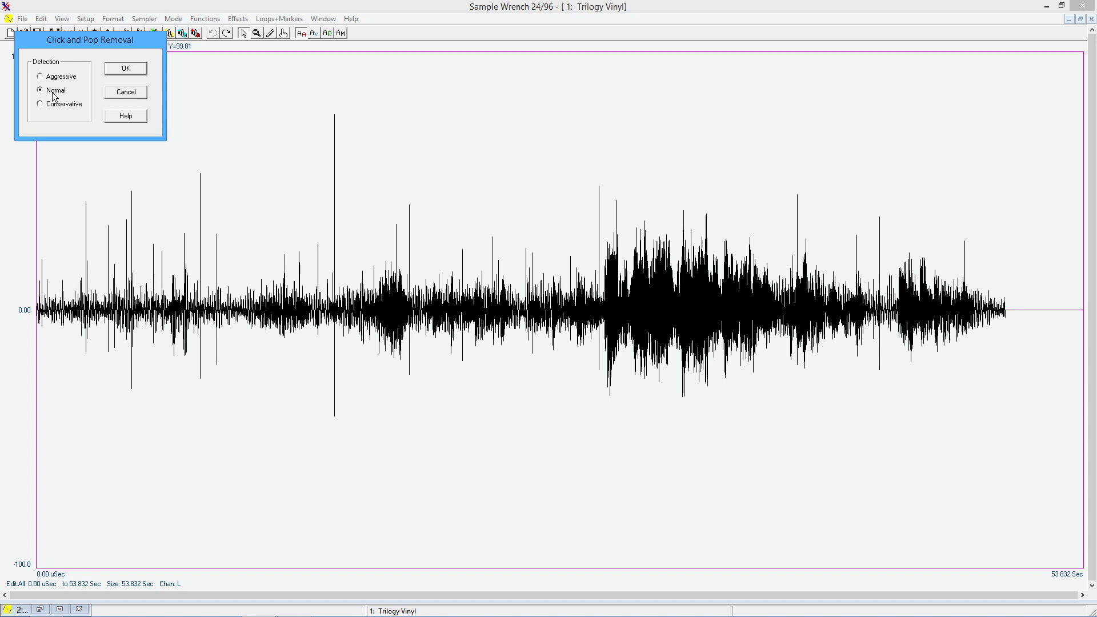
click(139, 72)
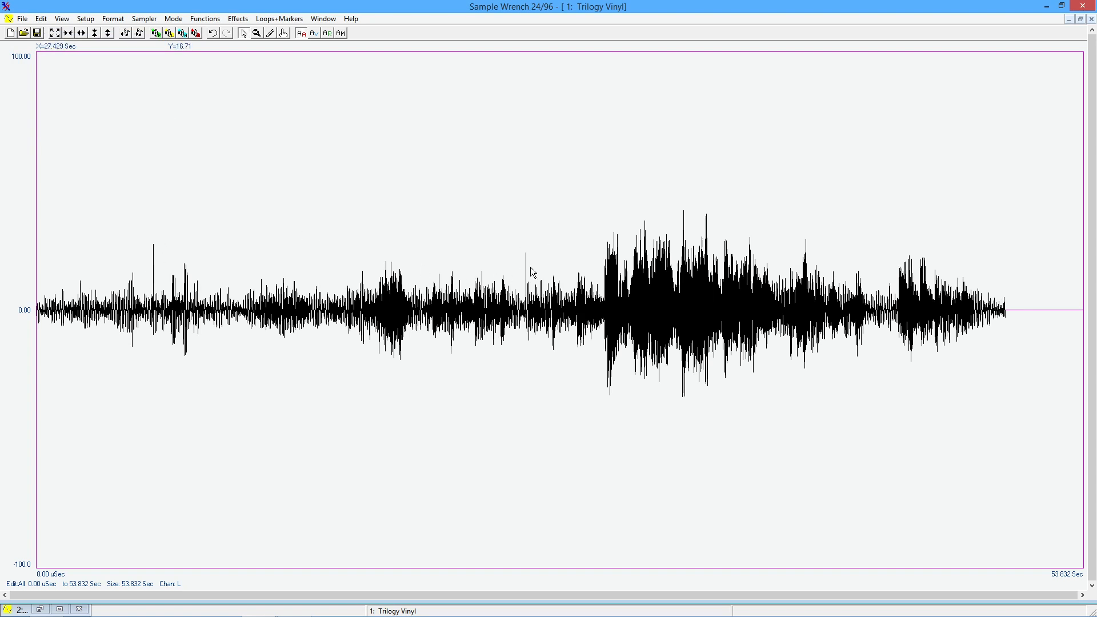
click(212, 33)
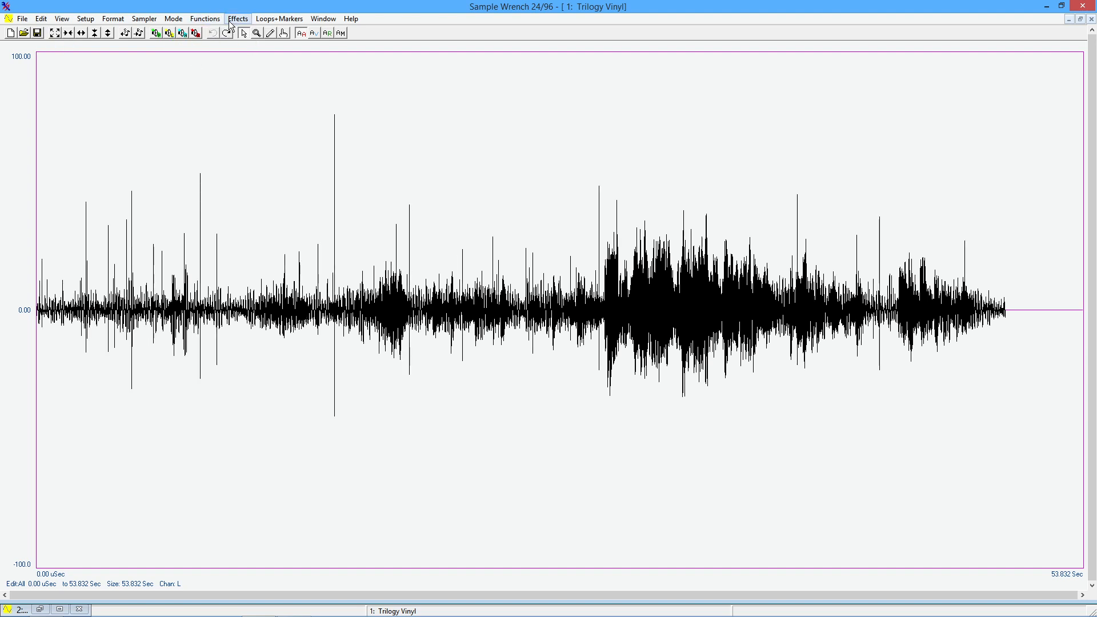
Step: Remove clicks and pops from Trilogy Vinyl using Aggressive detection and play the cleaned sound, finishing with an undo
click(203, 21)
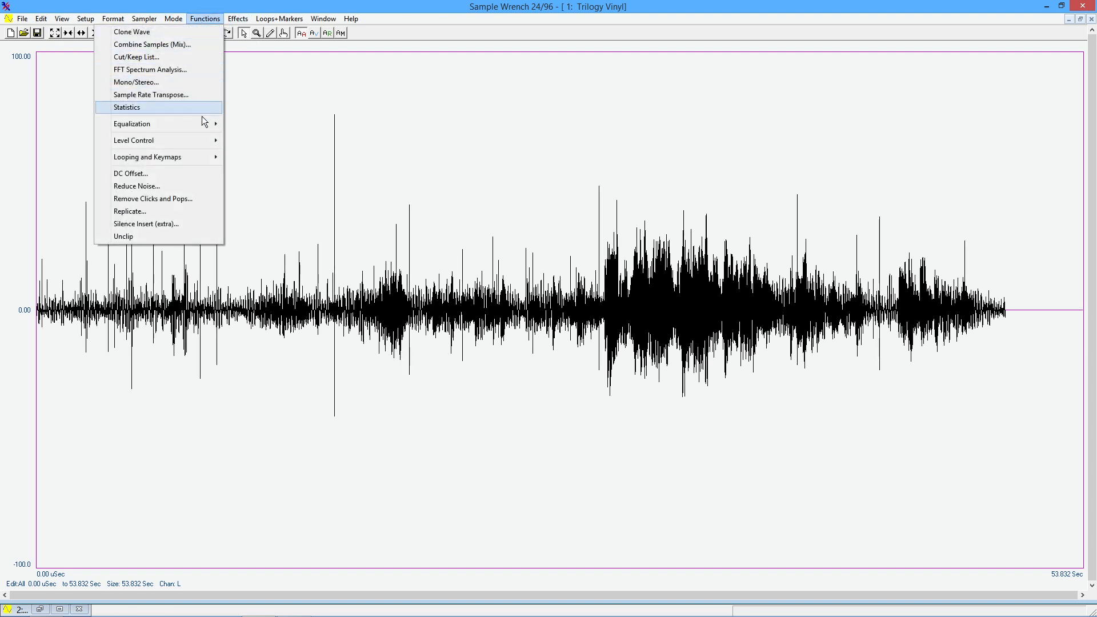
mouse_move(217, 126)
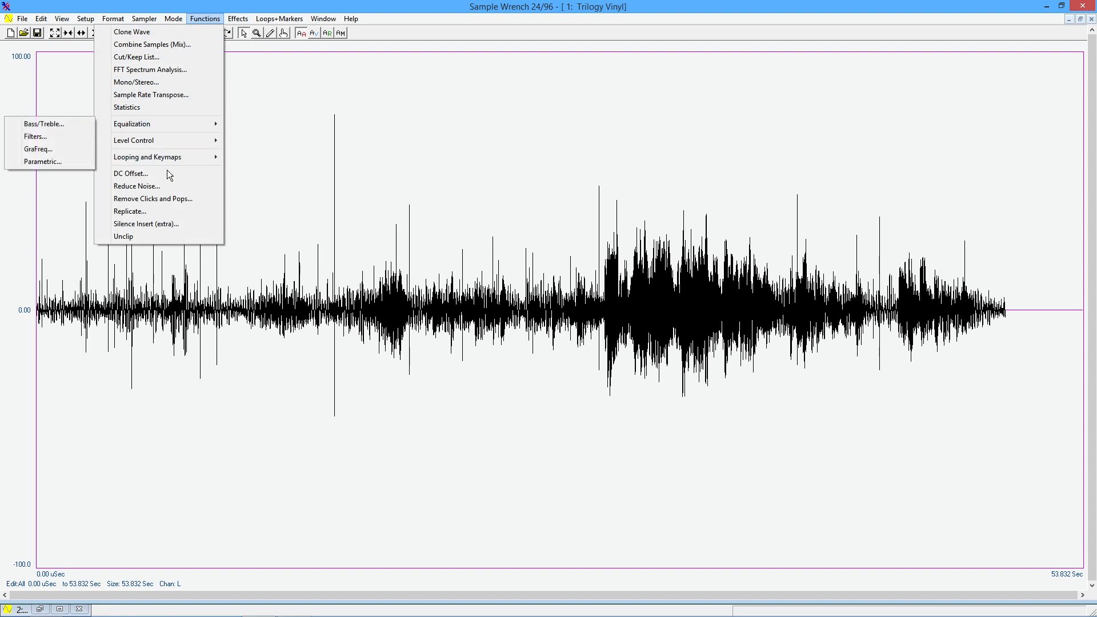
click(170, 200)
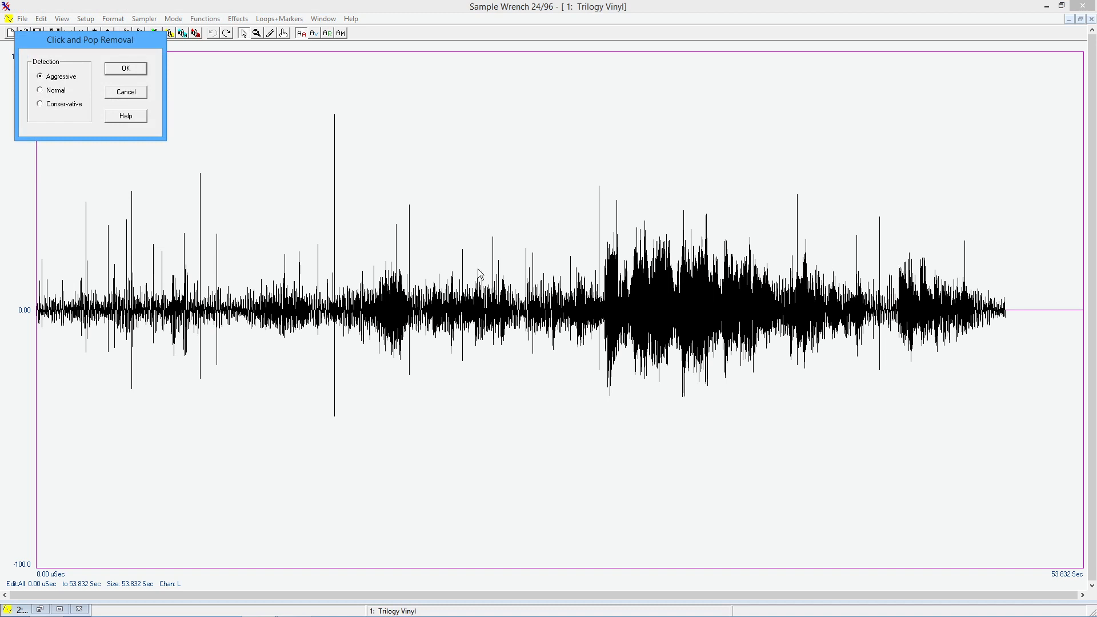
click(126, 69)
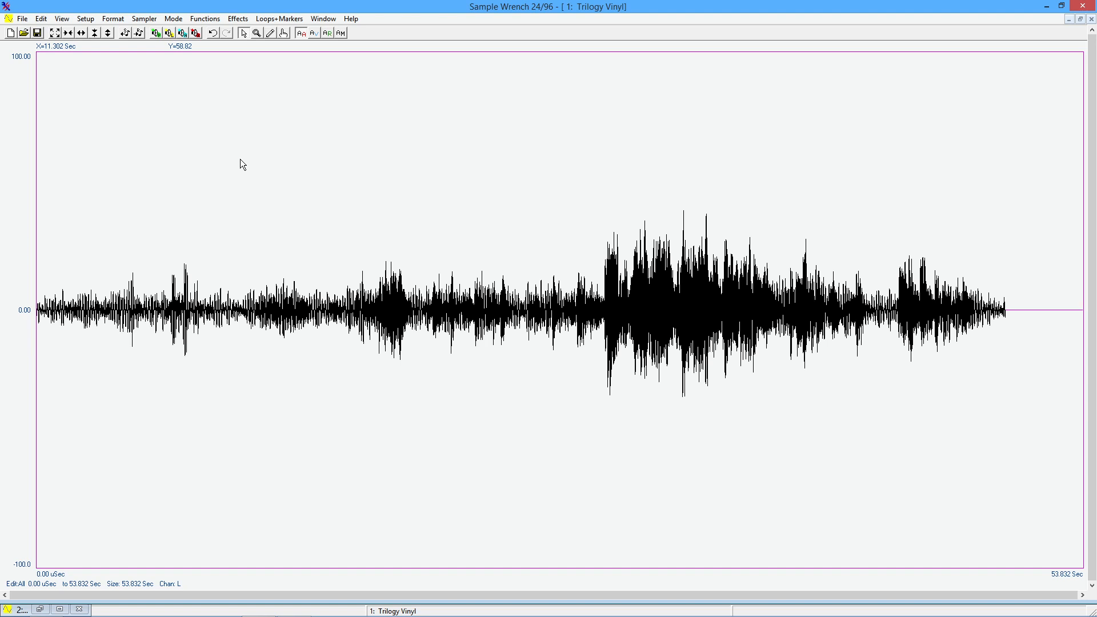
key(space)
click(212, 33)
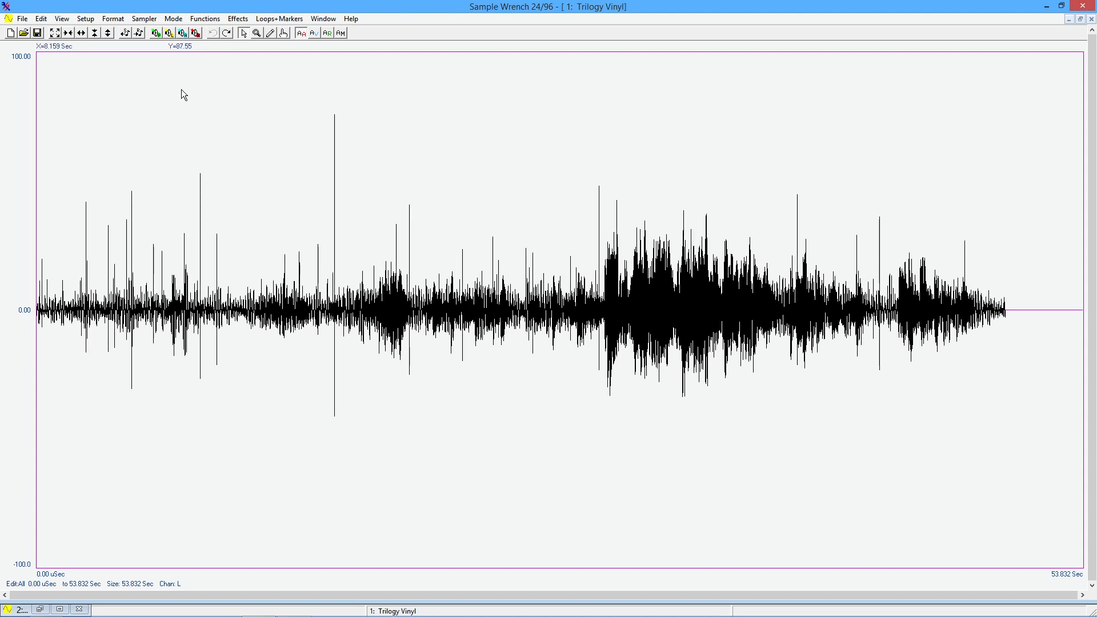
Step: Compare the original vinyl sound with the cleaned version by playing each, redoing the click removal between them and undoing it at the end
key(space)
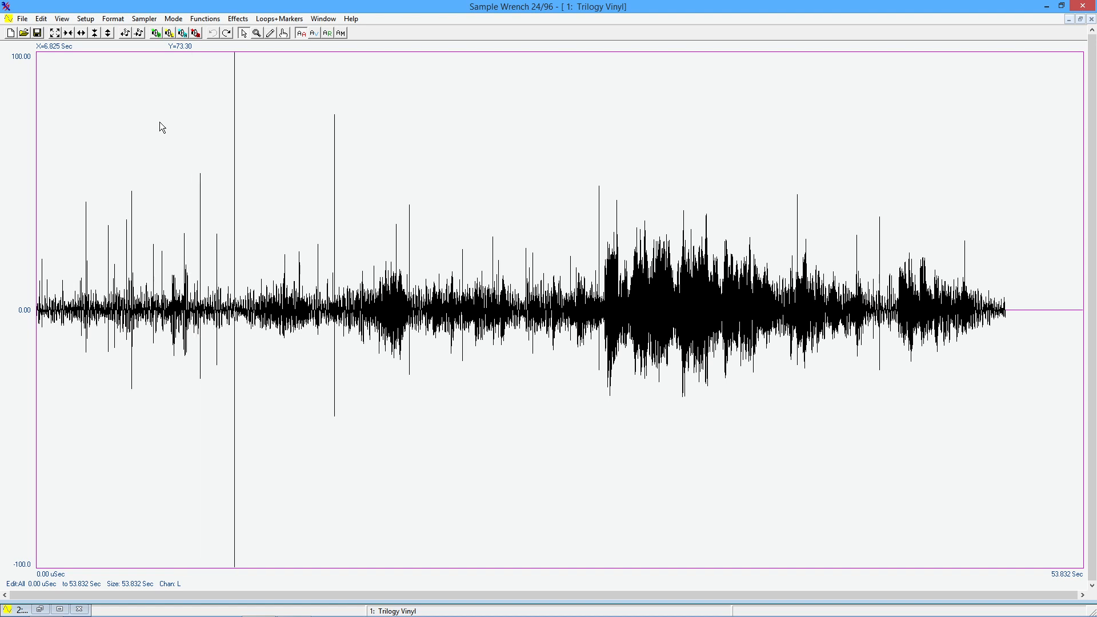
key(space)
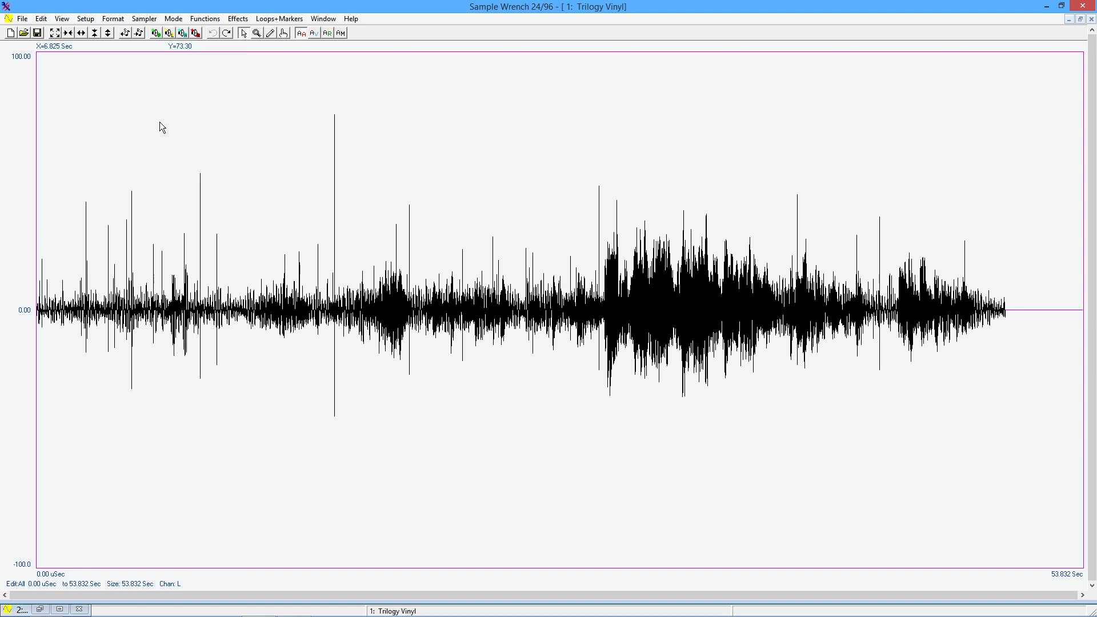
click(227, 32)
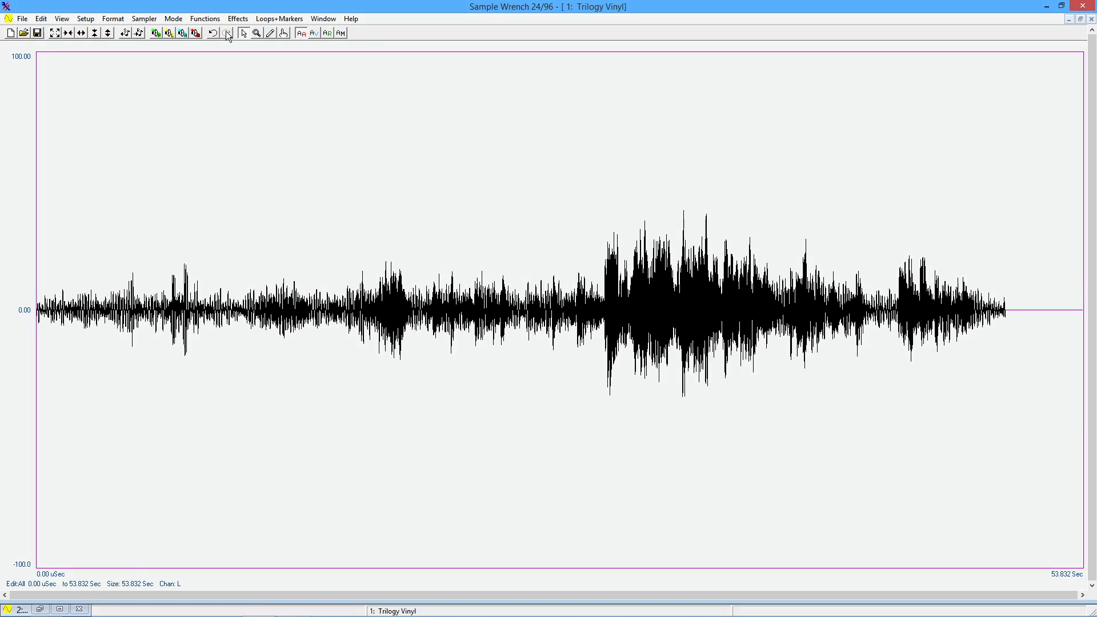
key(space)
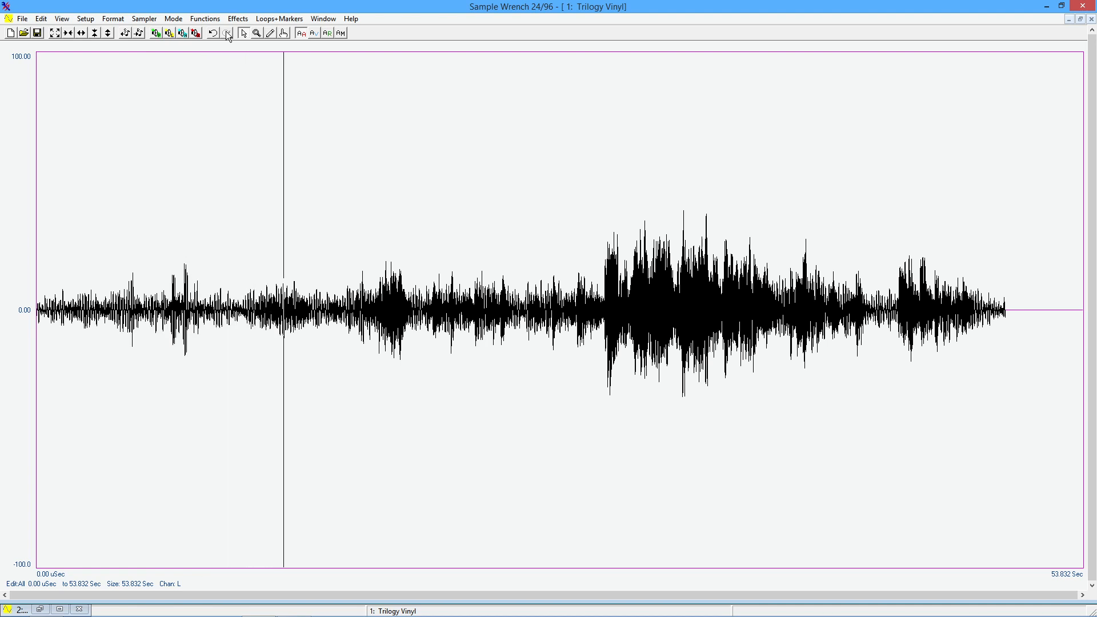
key(space)
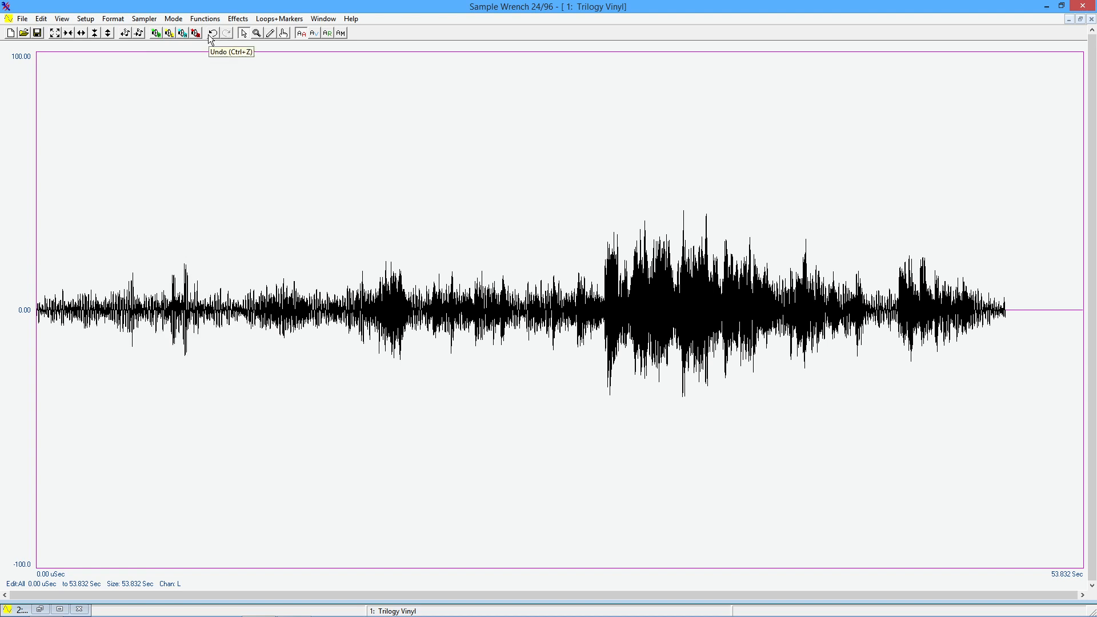
click(212, 34)
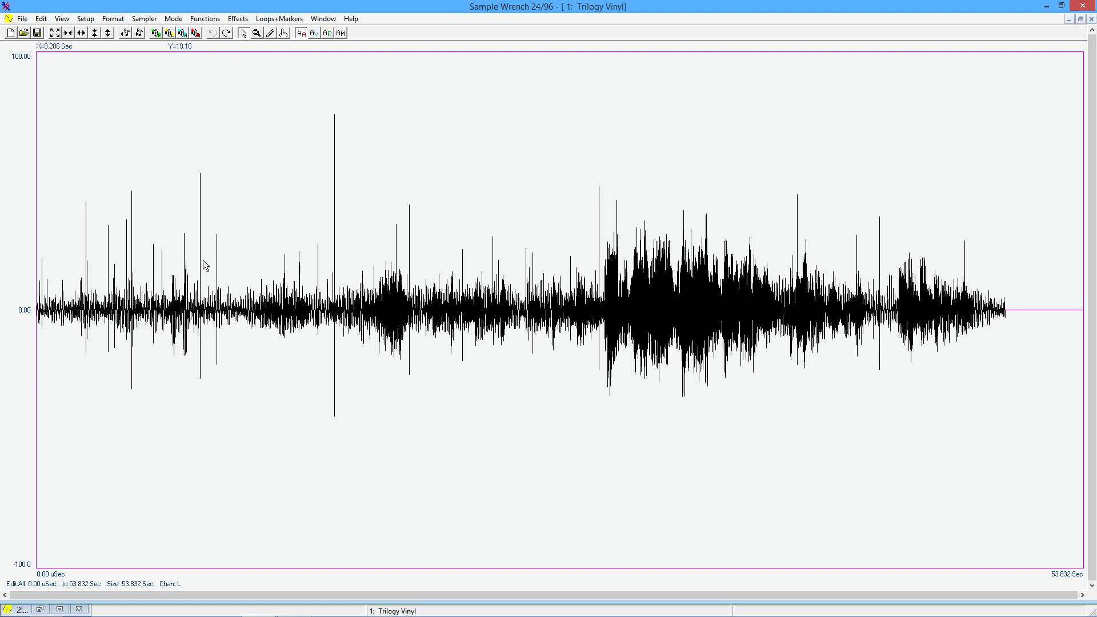
Step: Clone the Trilogy Vinyl wave and move the copy's window away from the original's
click(205, 18)
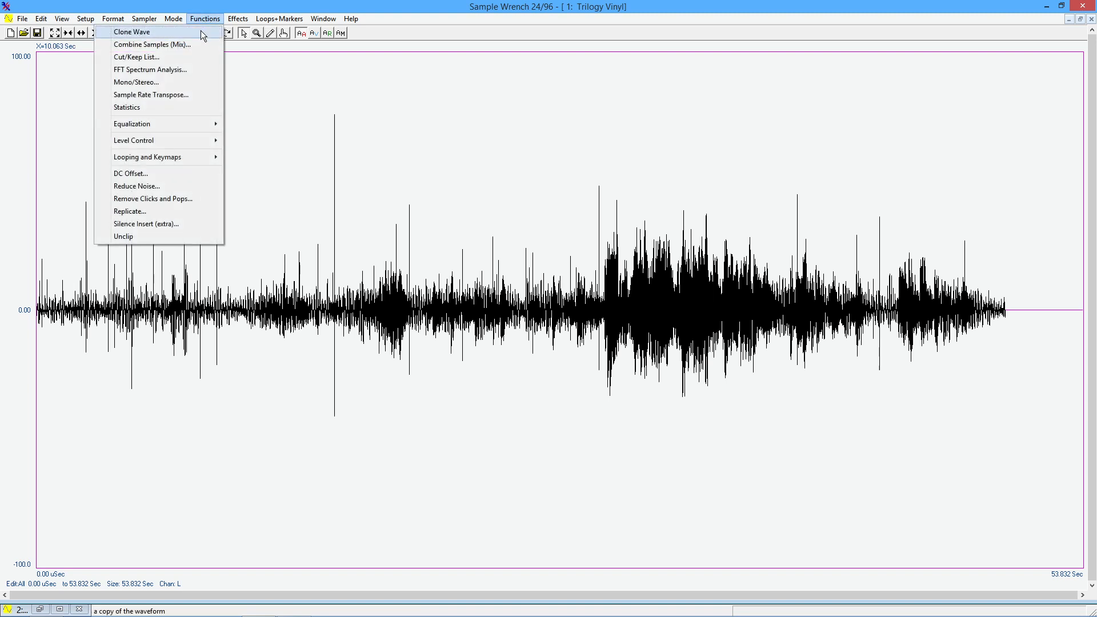
click(201, 32)
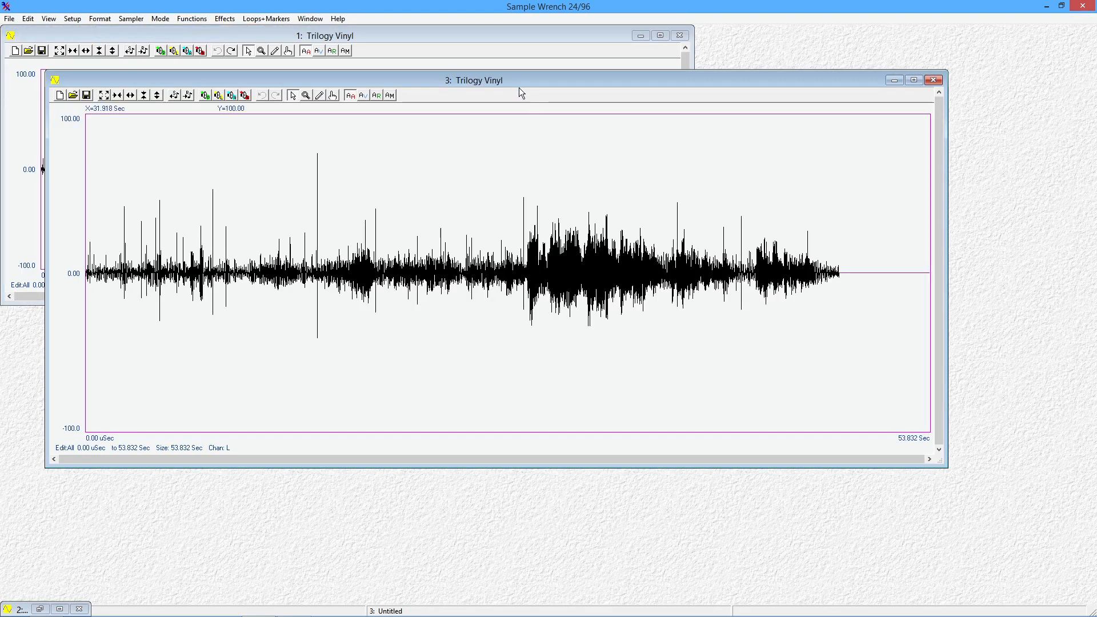
drag(515, 85, 608, 174)
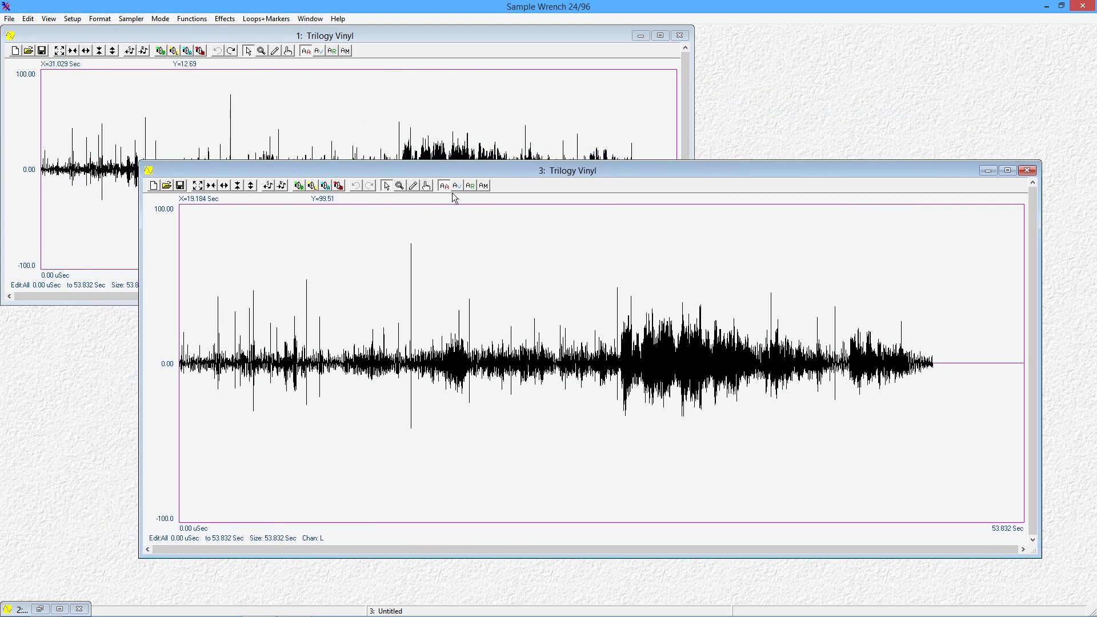
Step: Shift the cloned wave's window clear of the original and redo the click removal on the original Trilogy Vinyl wave
drag(451, 173, 478, 192)
click(336, 90)
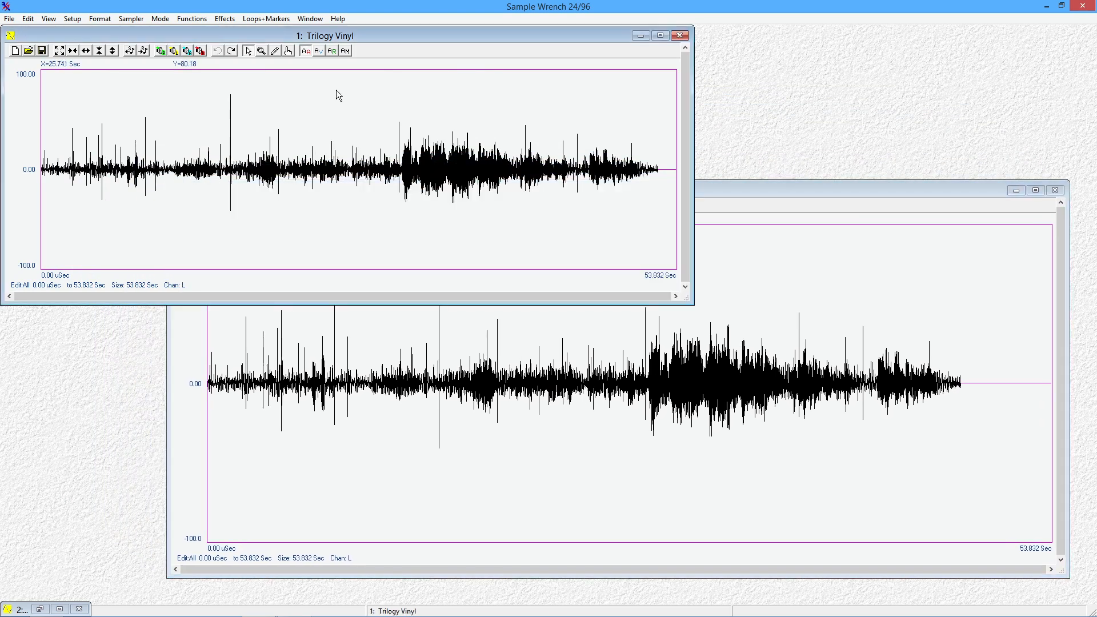
click(231, 52)
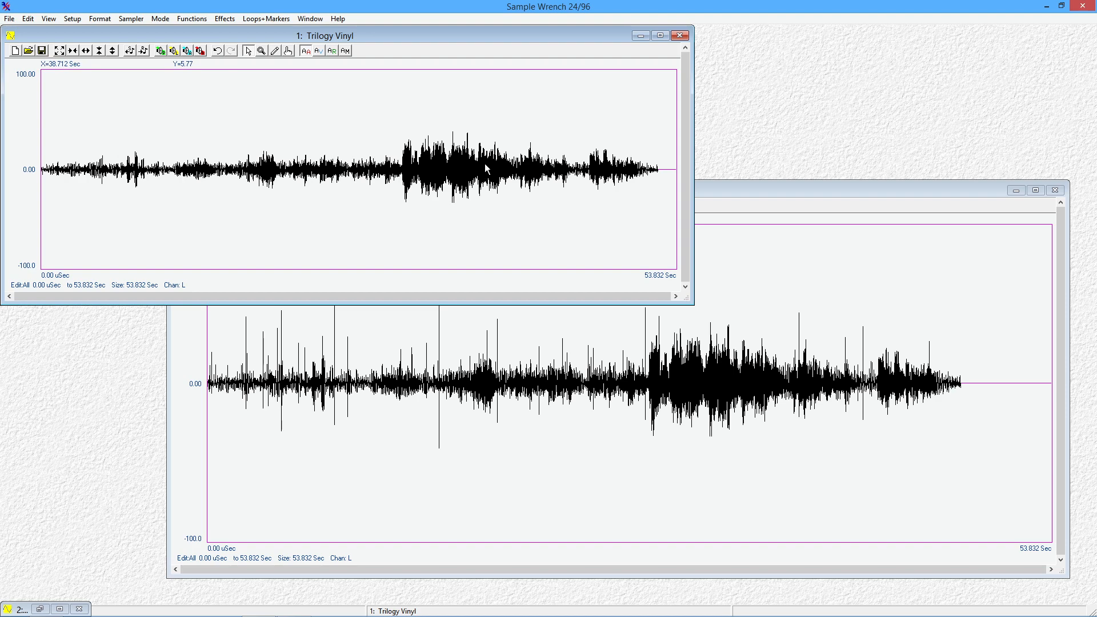
Step: Invert the waveform of the cloned Trilogy Vinyl wave
click(597, 470)
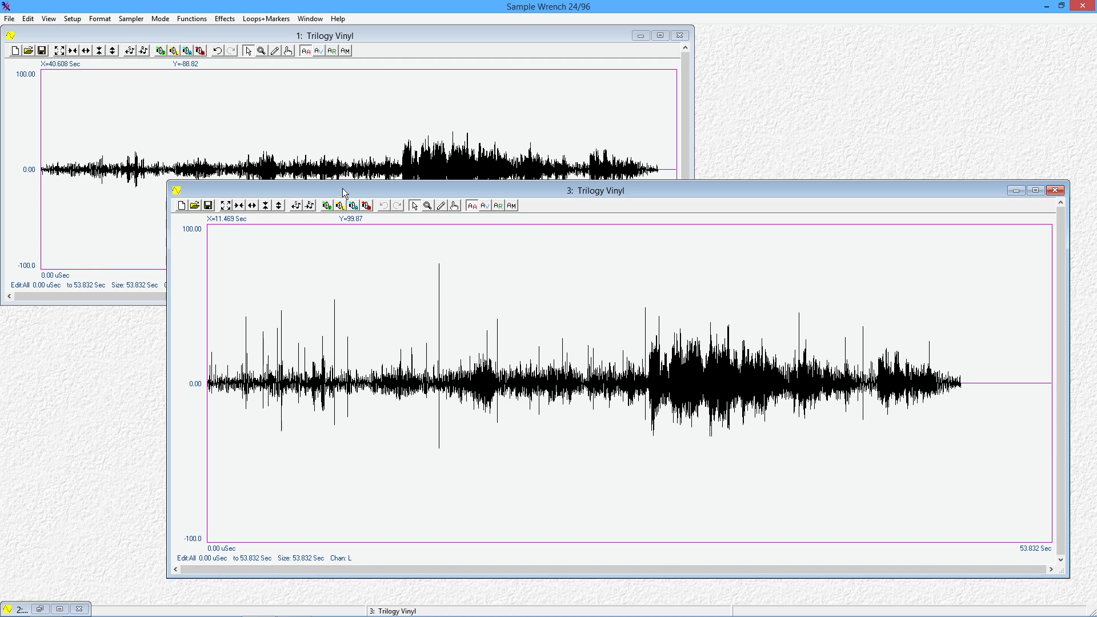
click(223, 18)
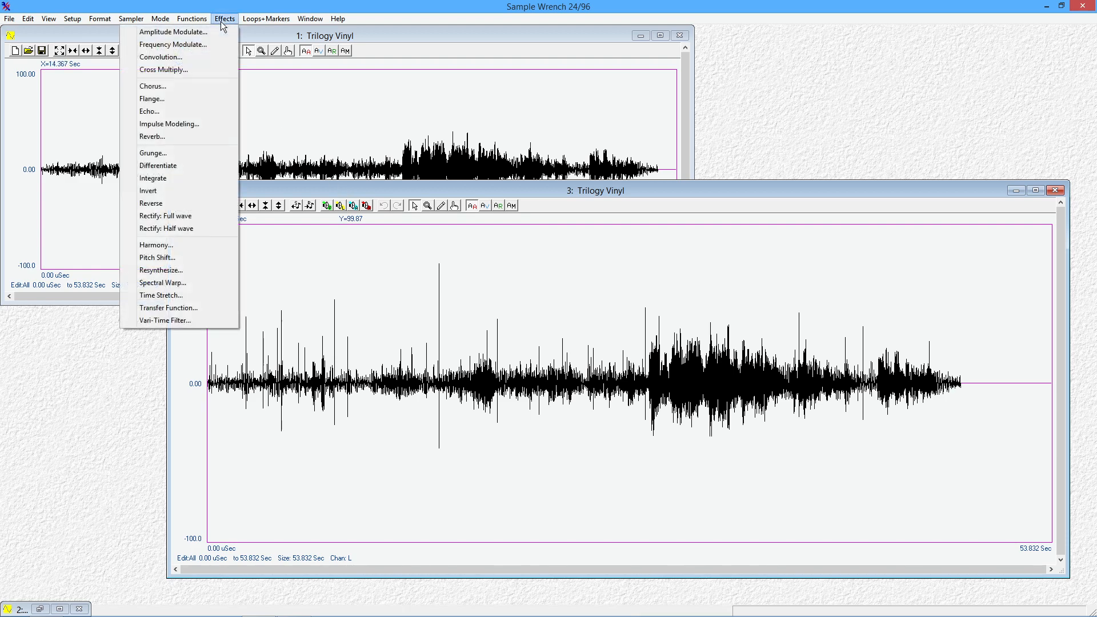
click(201, 191)
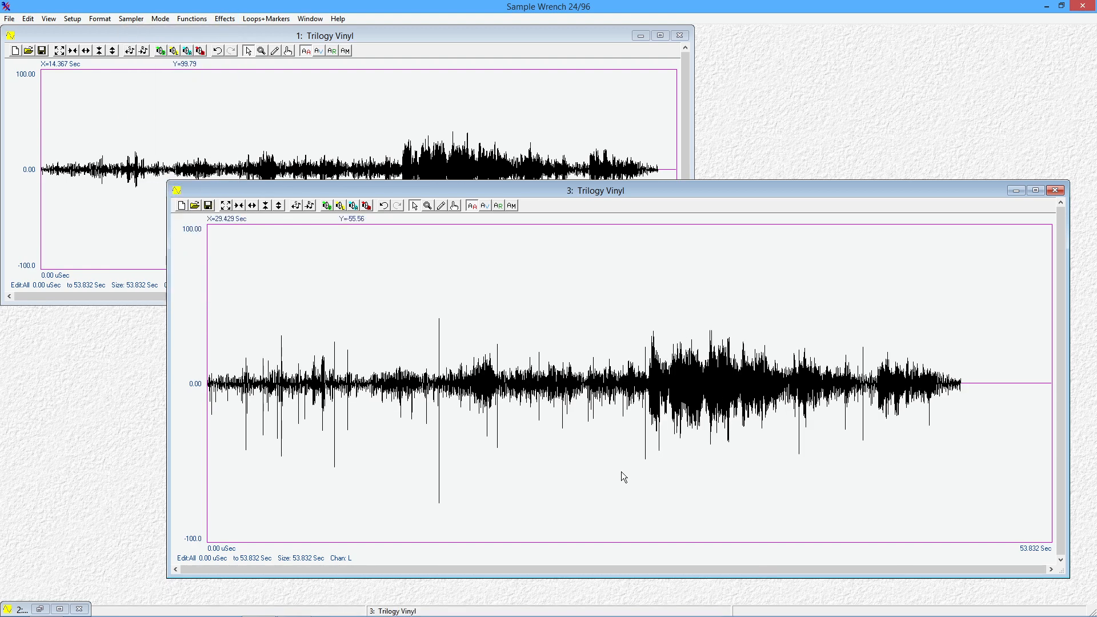
Step: Combine the cleaned Trilogy Vinyl wave with the inverted clone (wave 3) at position 0 and a 50/50 mix
click(427, 33)
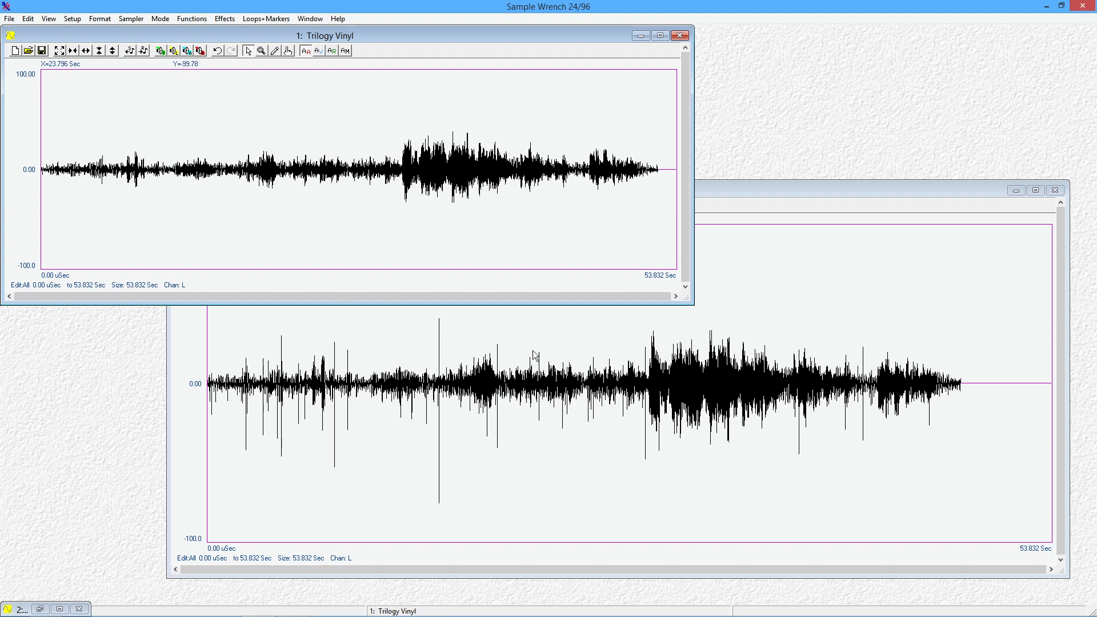
click(193, 19)
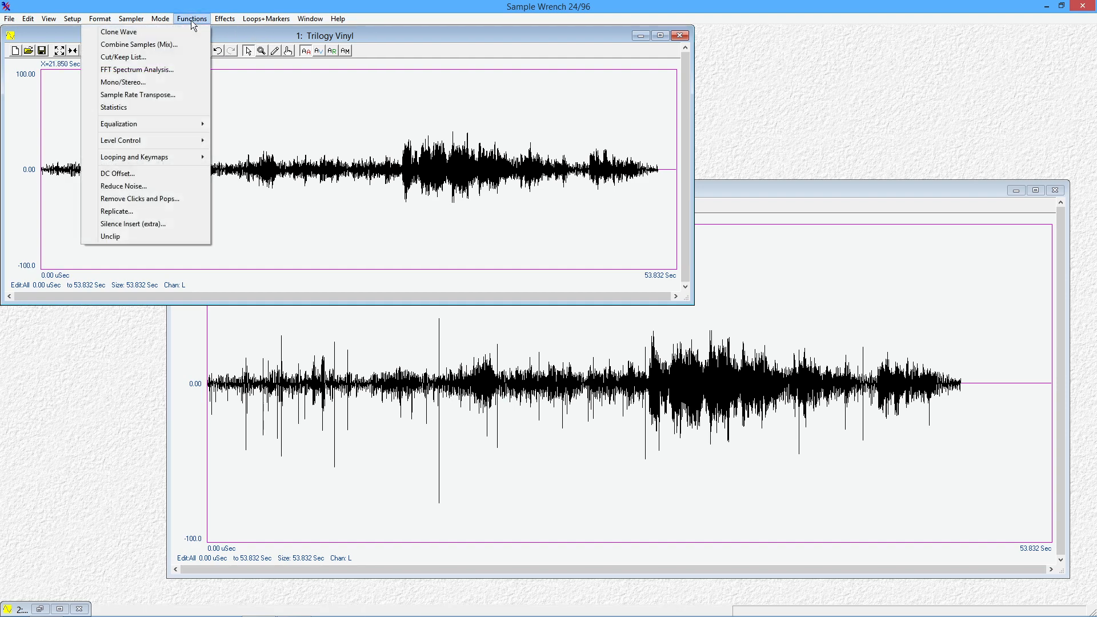
click(180, 45)
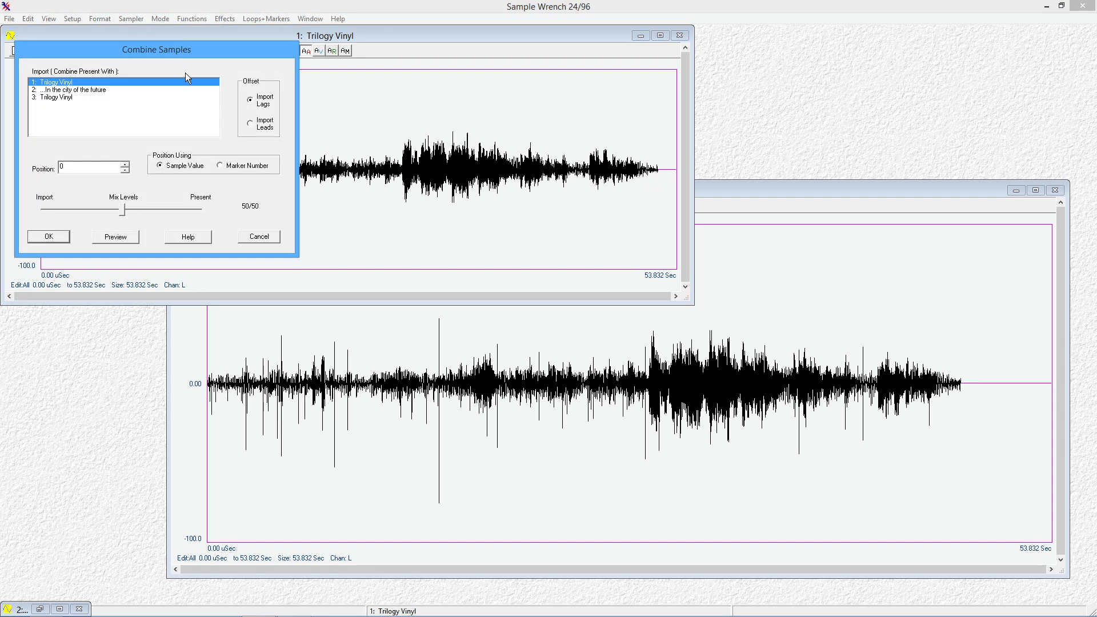
click(63, 98)
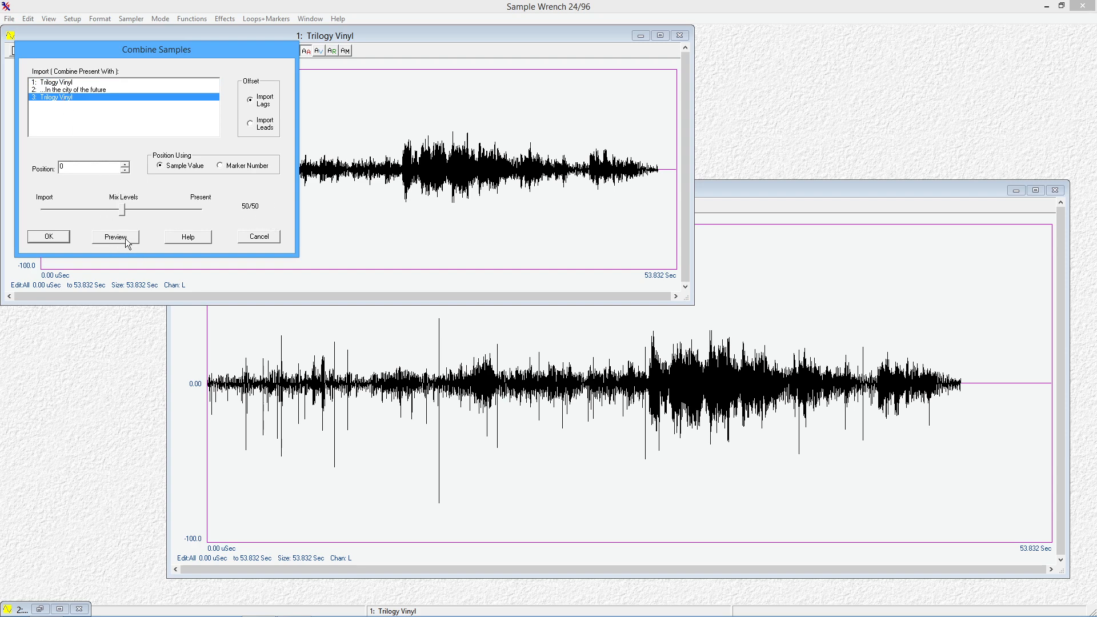
click(49, 236)
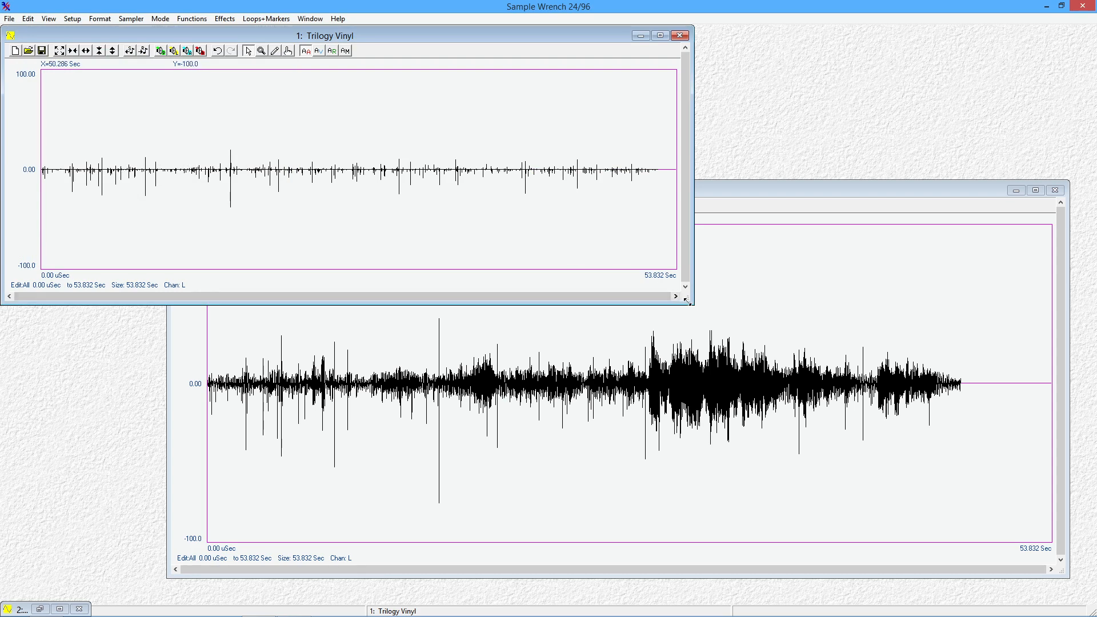
Step: Enlarge the combined wave's window and play the isolated clicks and pops
drag(692, 303, 919, 500)
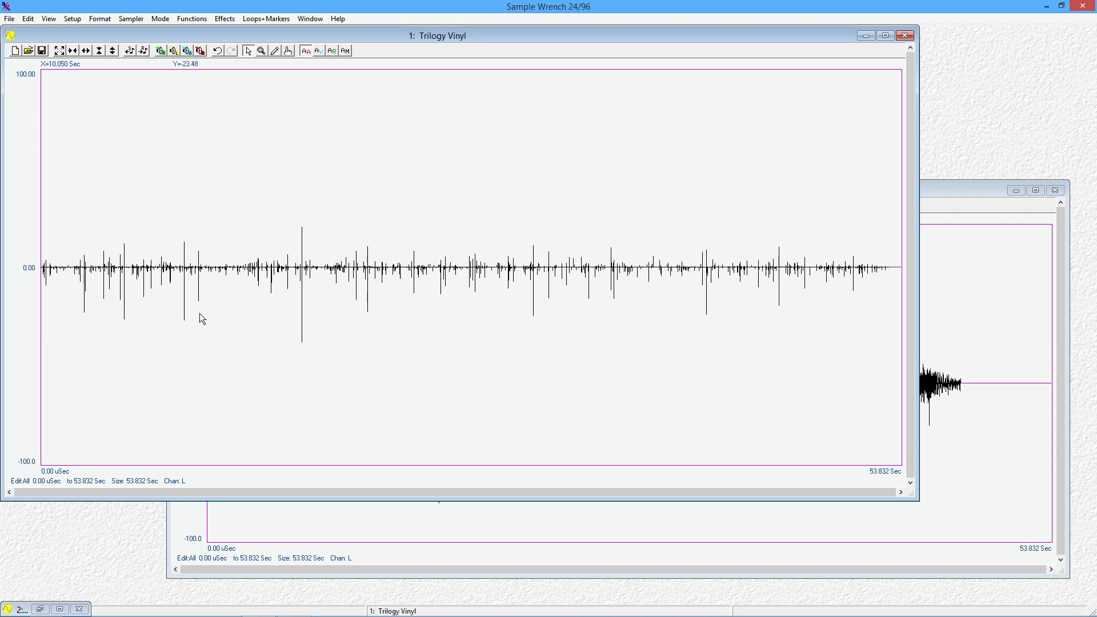
key(space)
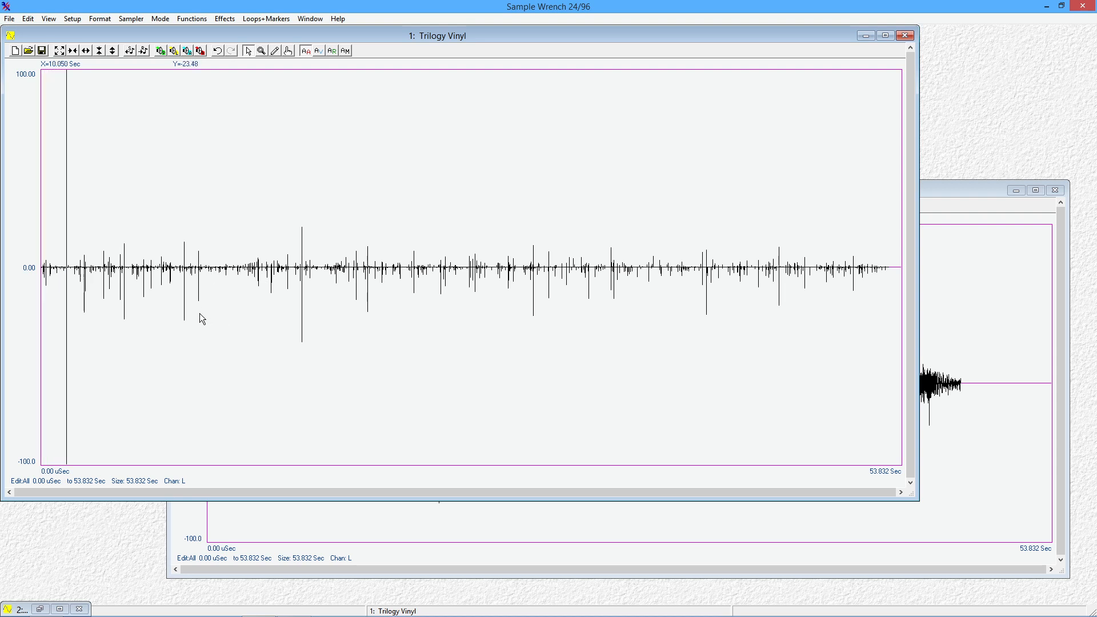